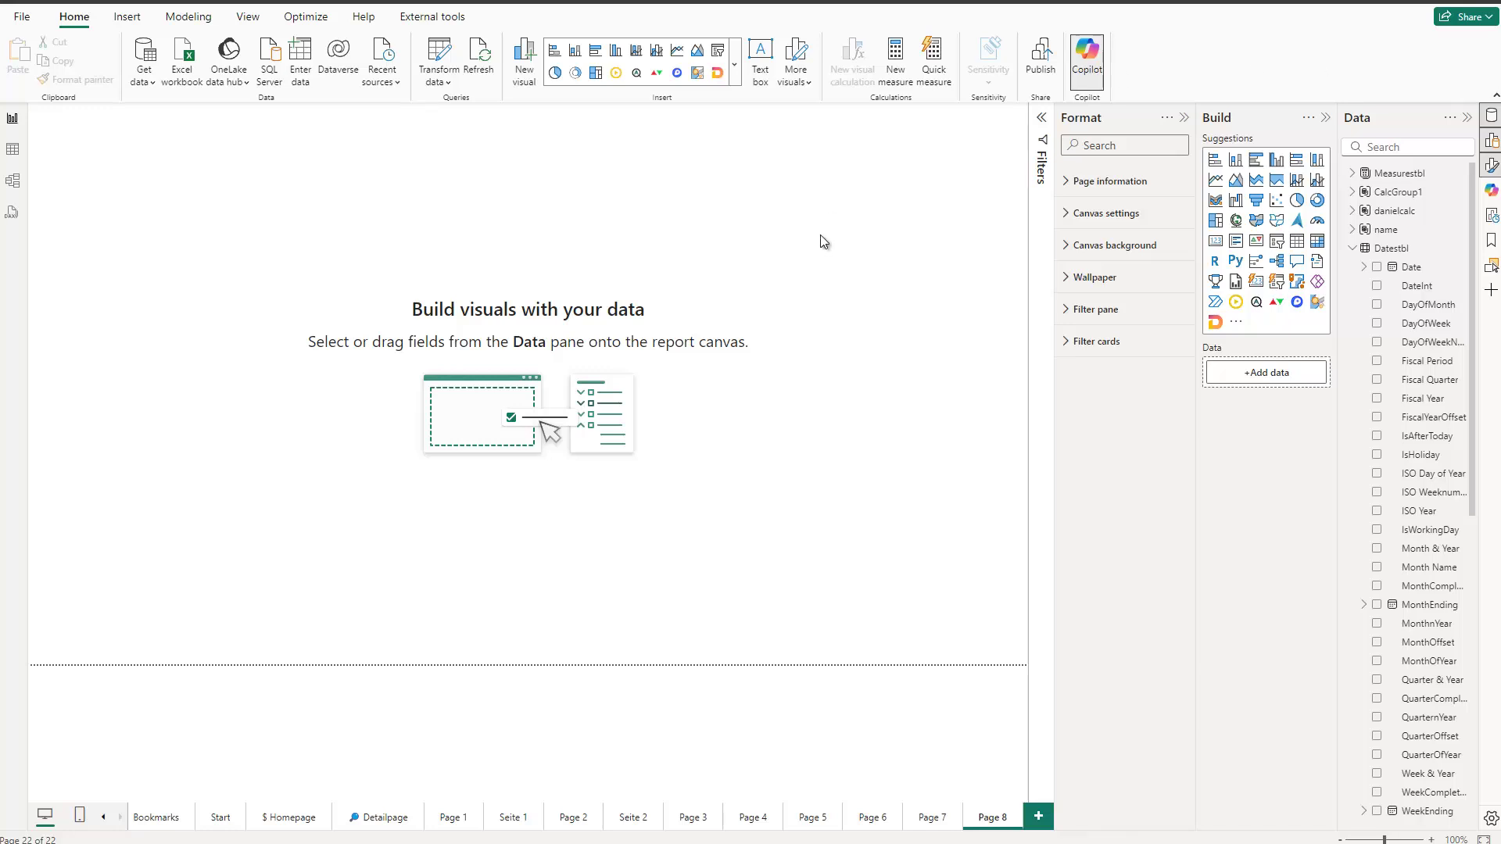
- Build a column chart of Measurestbl TotalProfit by Orderstbl Category
click(1351, 249)
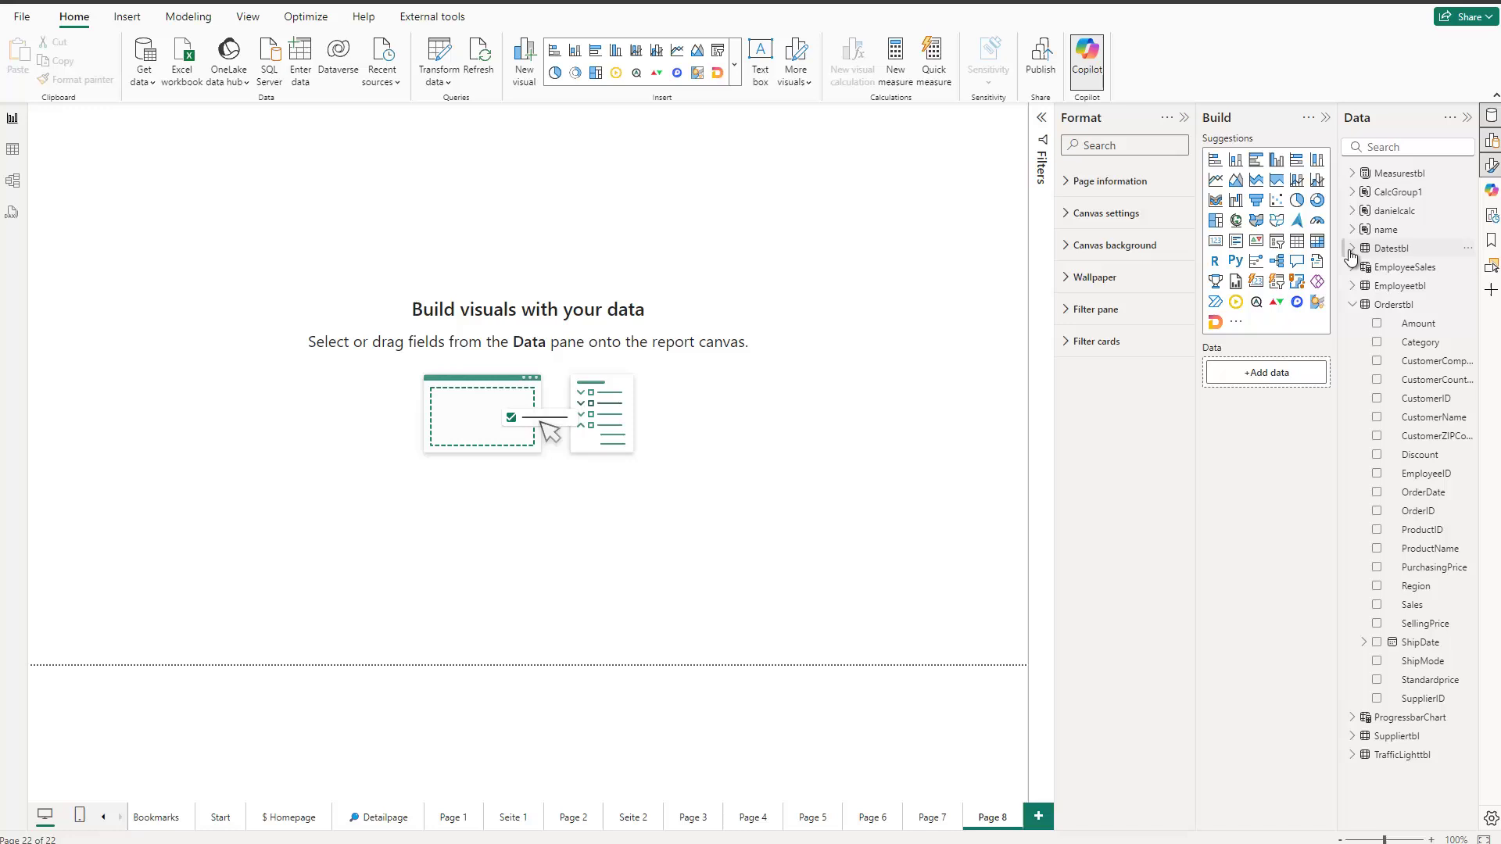
click(1377, 344)
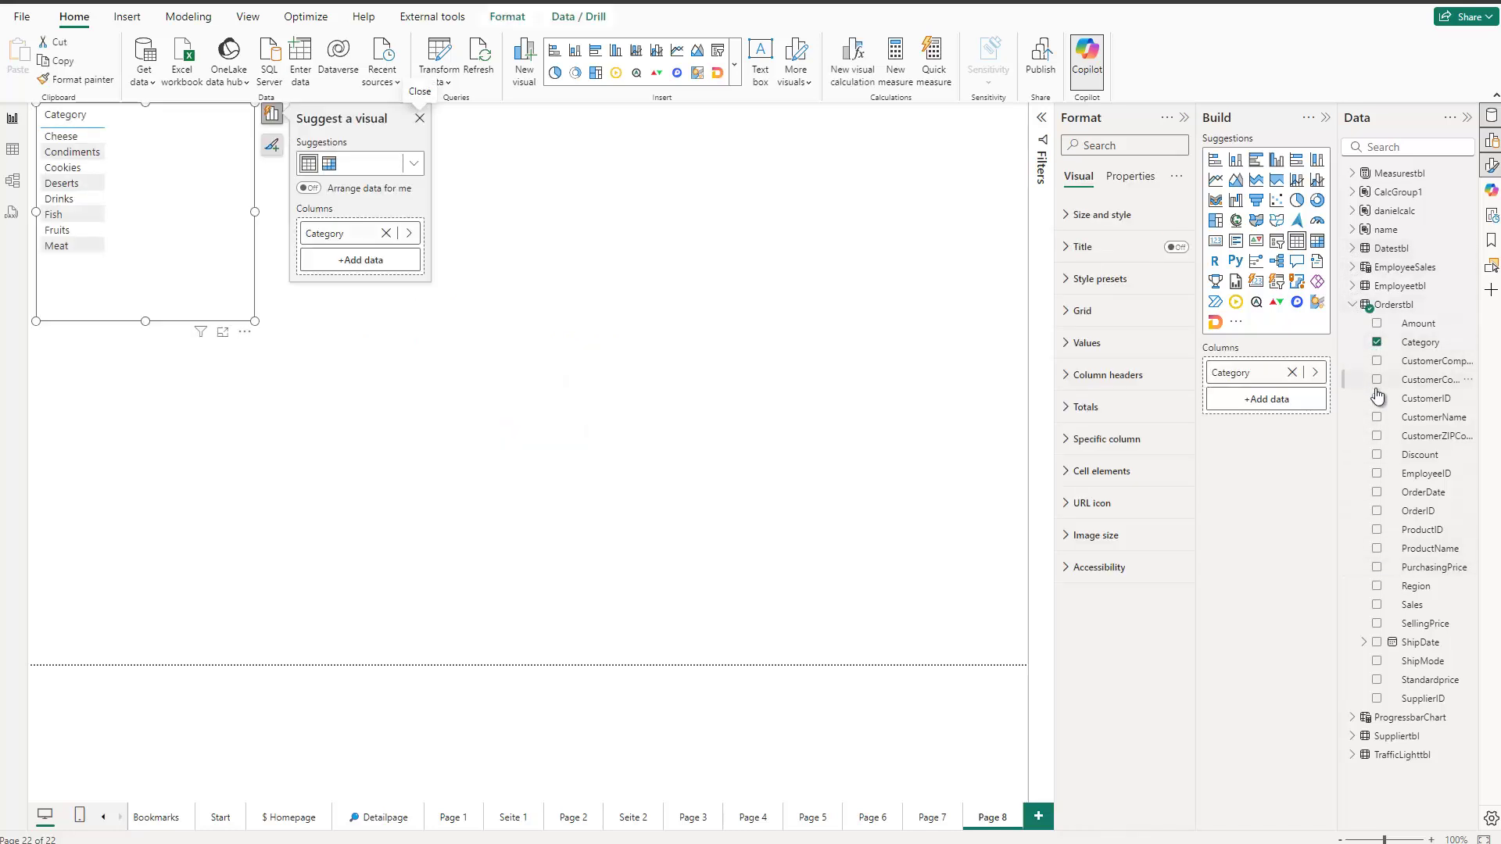
click(1353, 174)
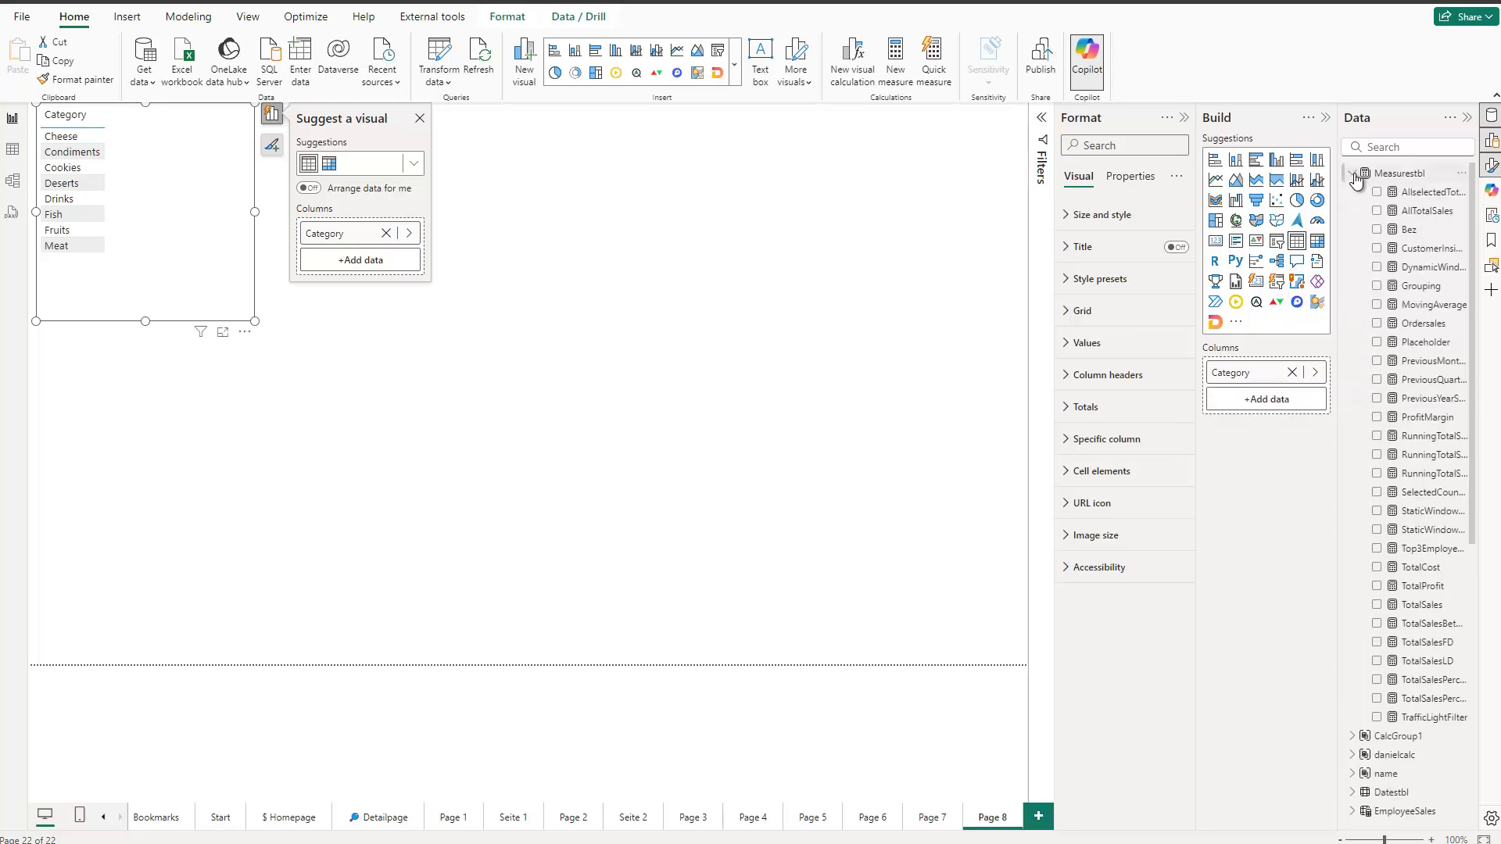
click(1379, 587)
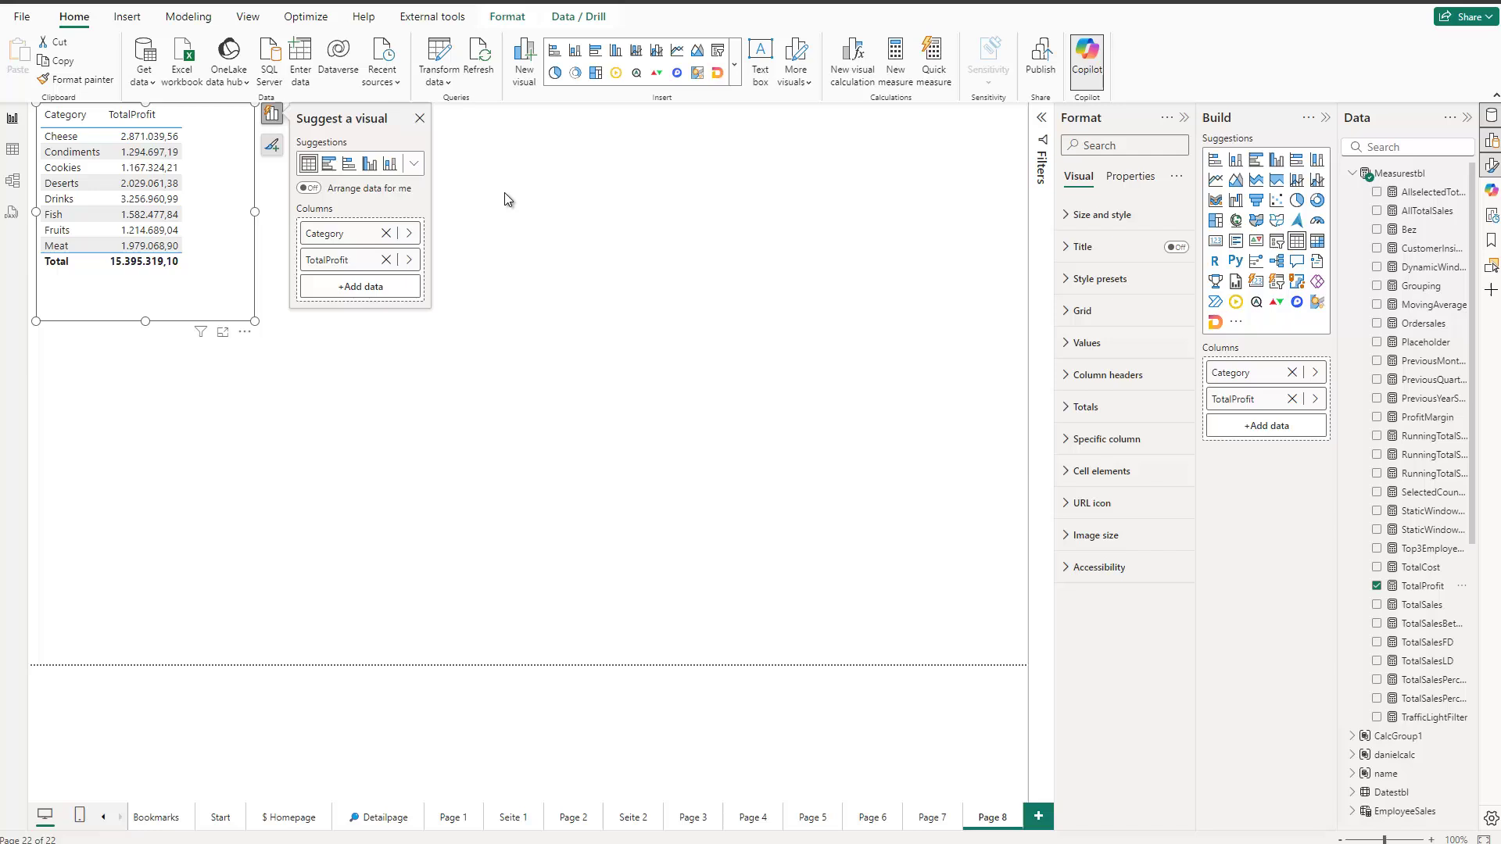
click(371, 166)
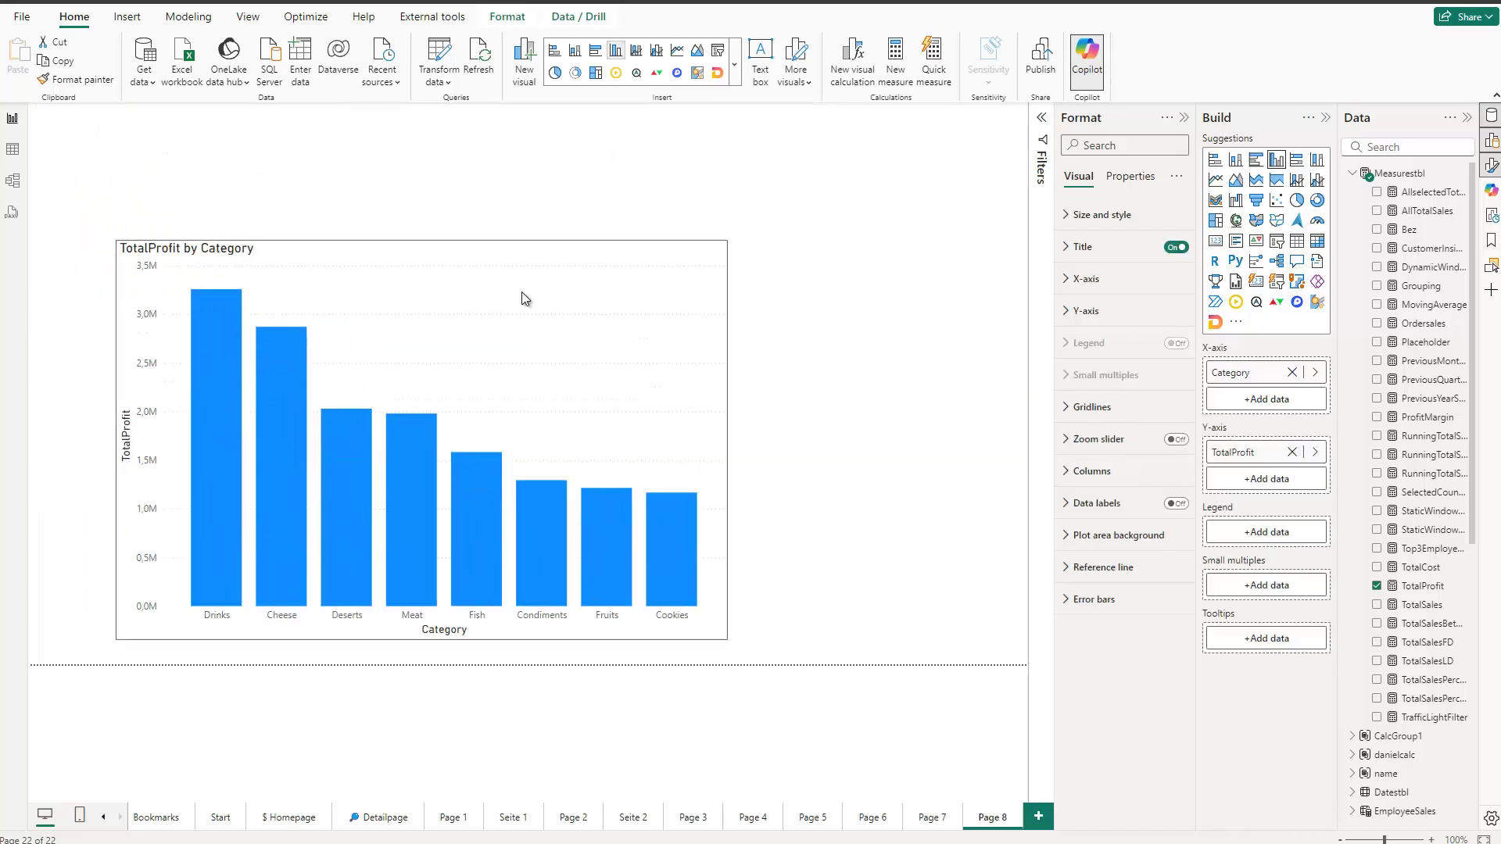
- Turn on data labels so each Category bar shows its TotalProfit value
click(522, 299)
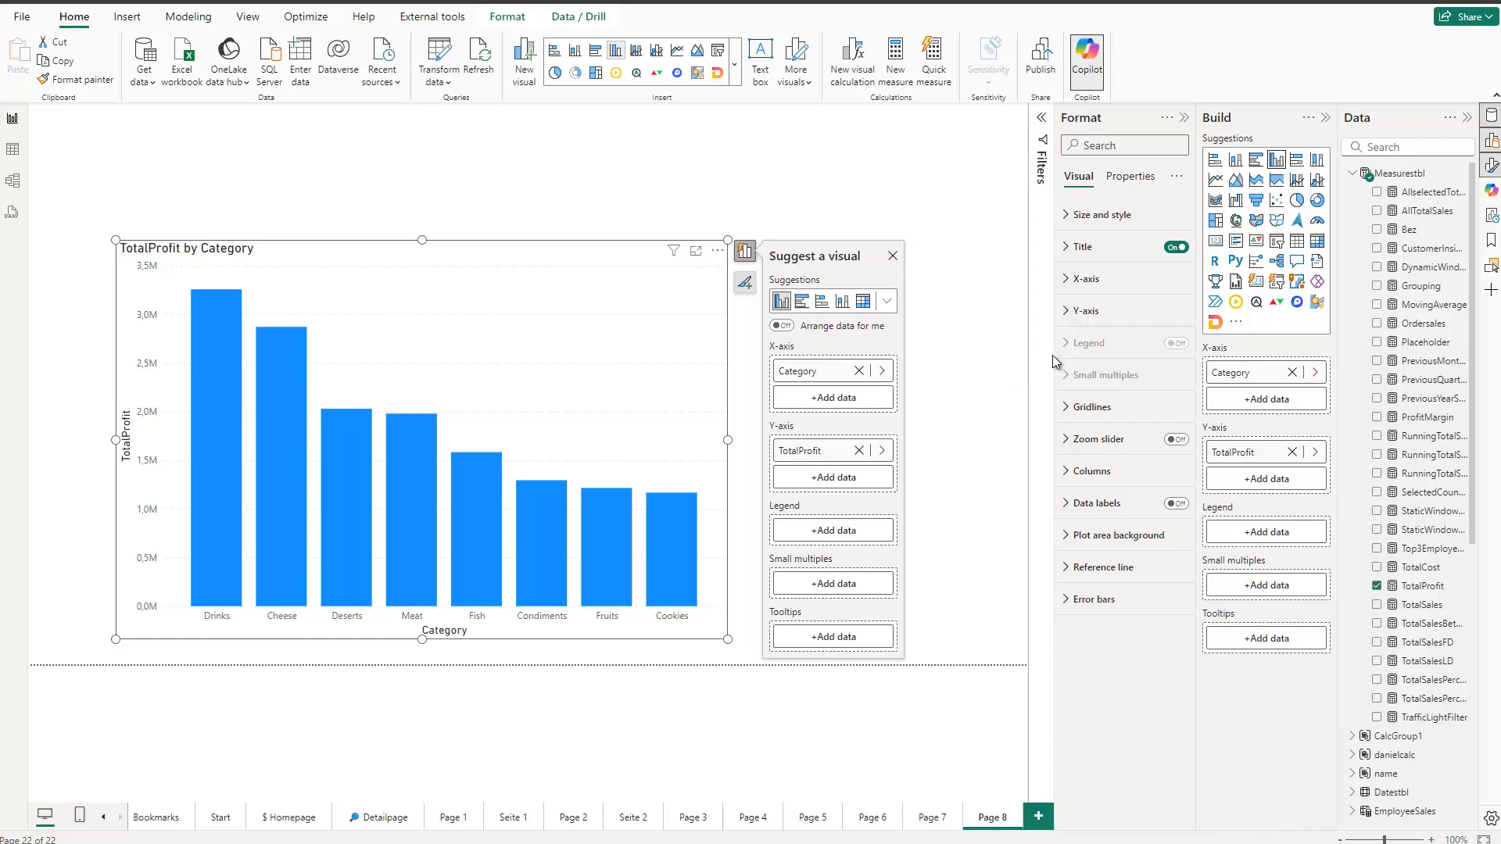
click(744, 286)
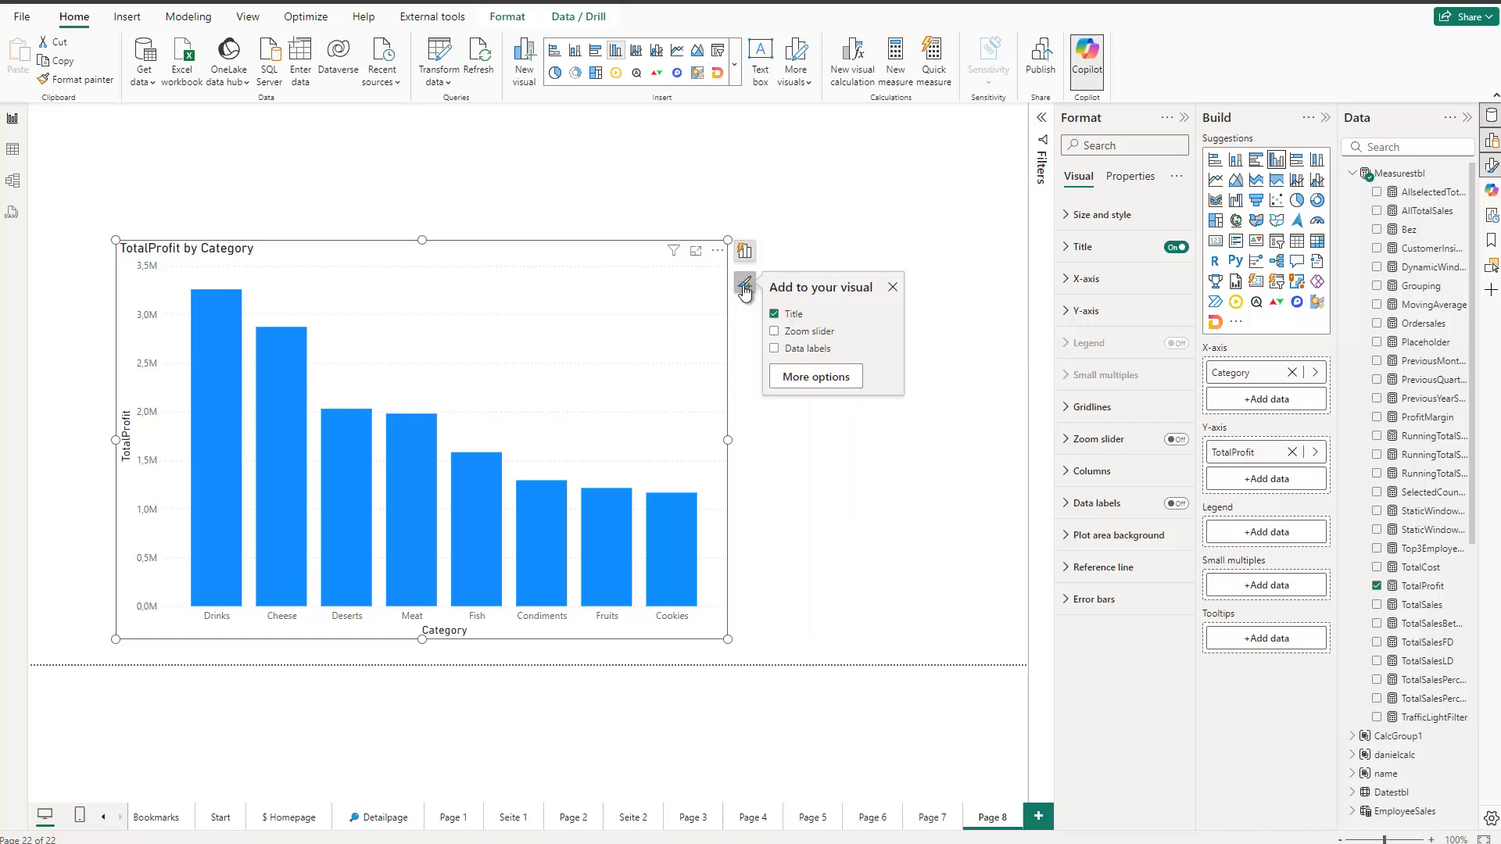
click(774, 349)
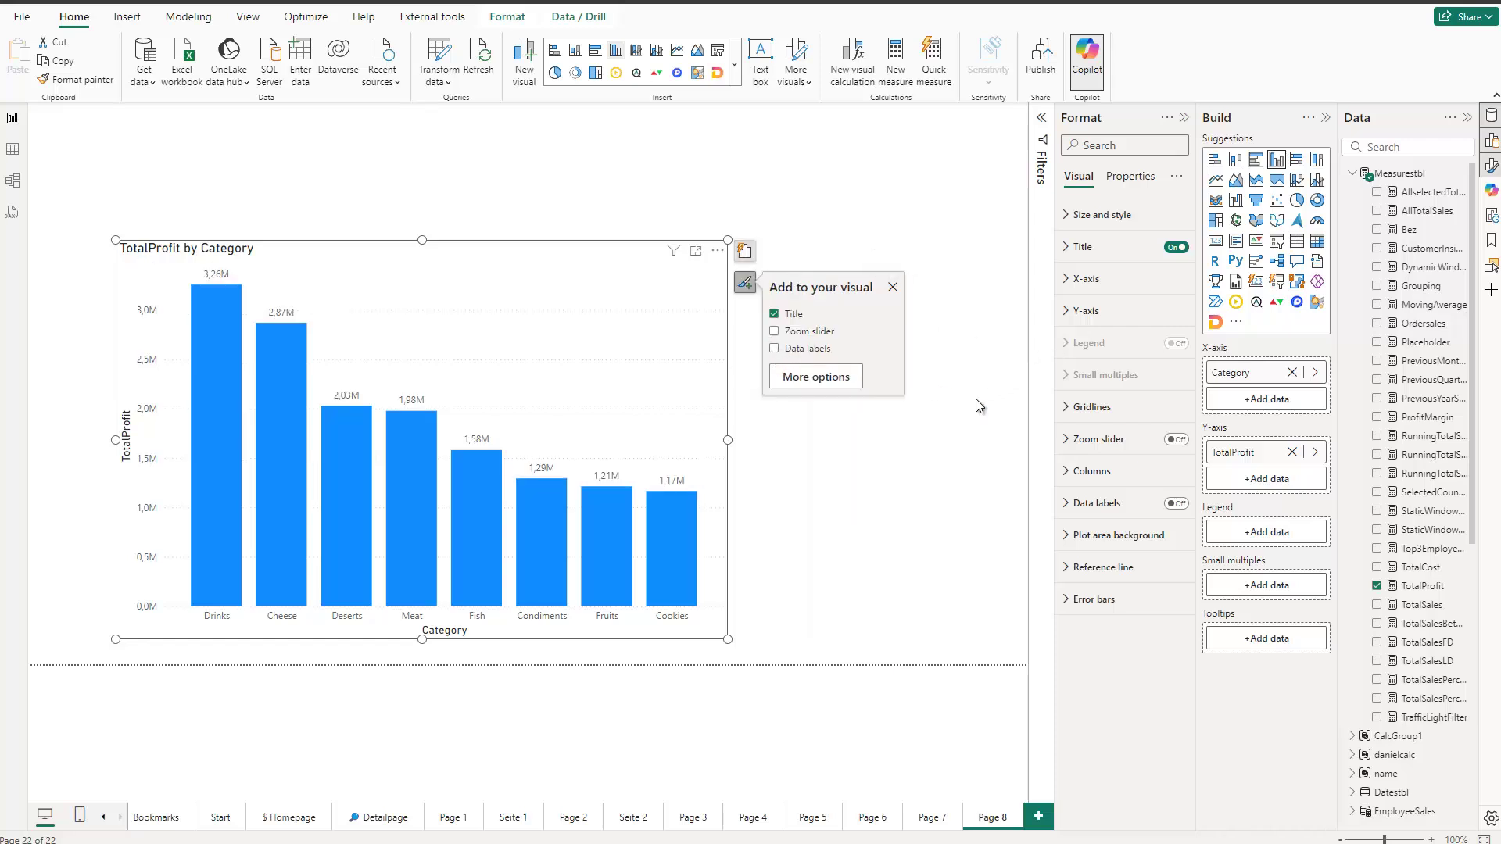
click(867, 557)
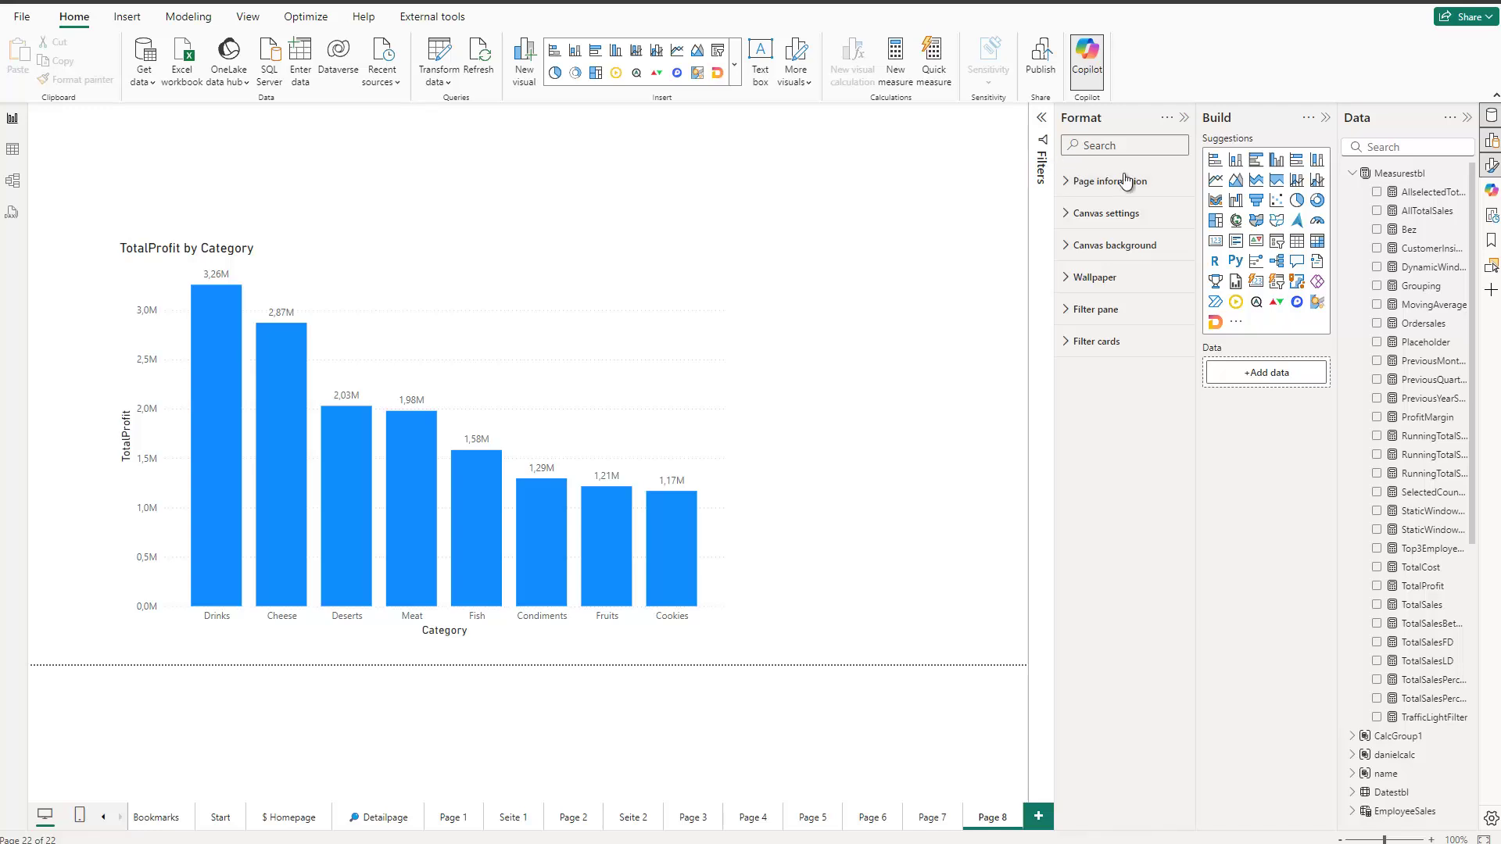
- Add a Datestbl Date slicer and shrink it to sit above the TotalProfit chart
click(1351, 175)
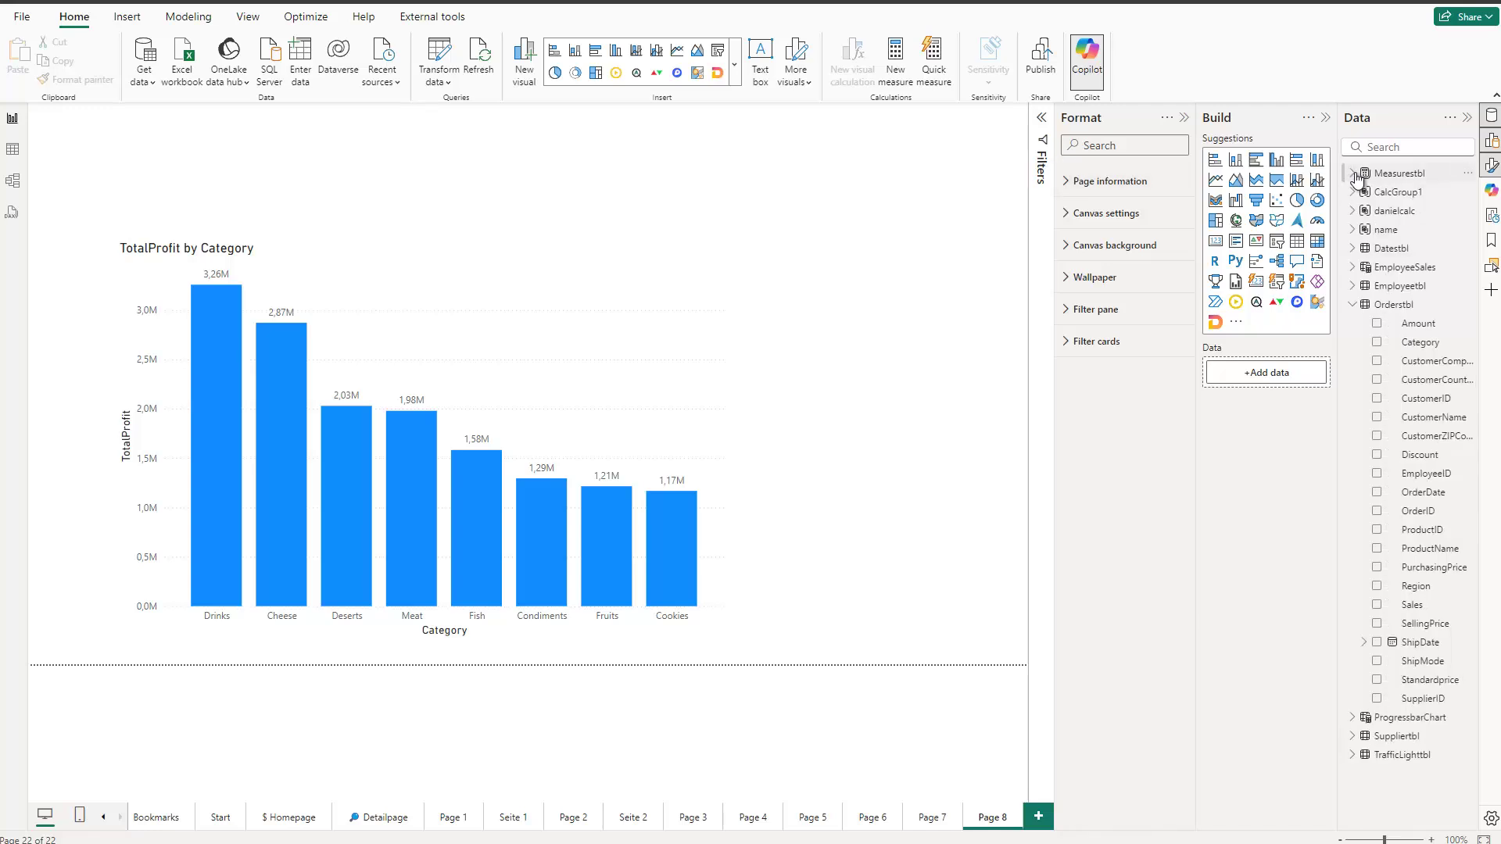
click(1351, 248)
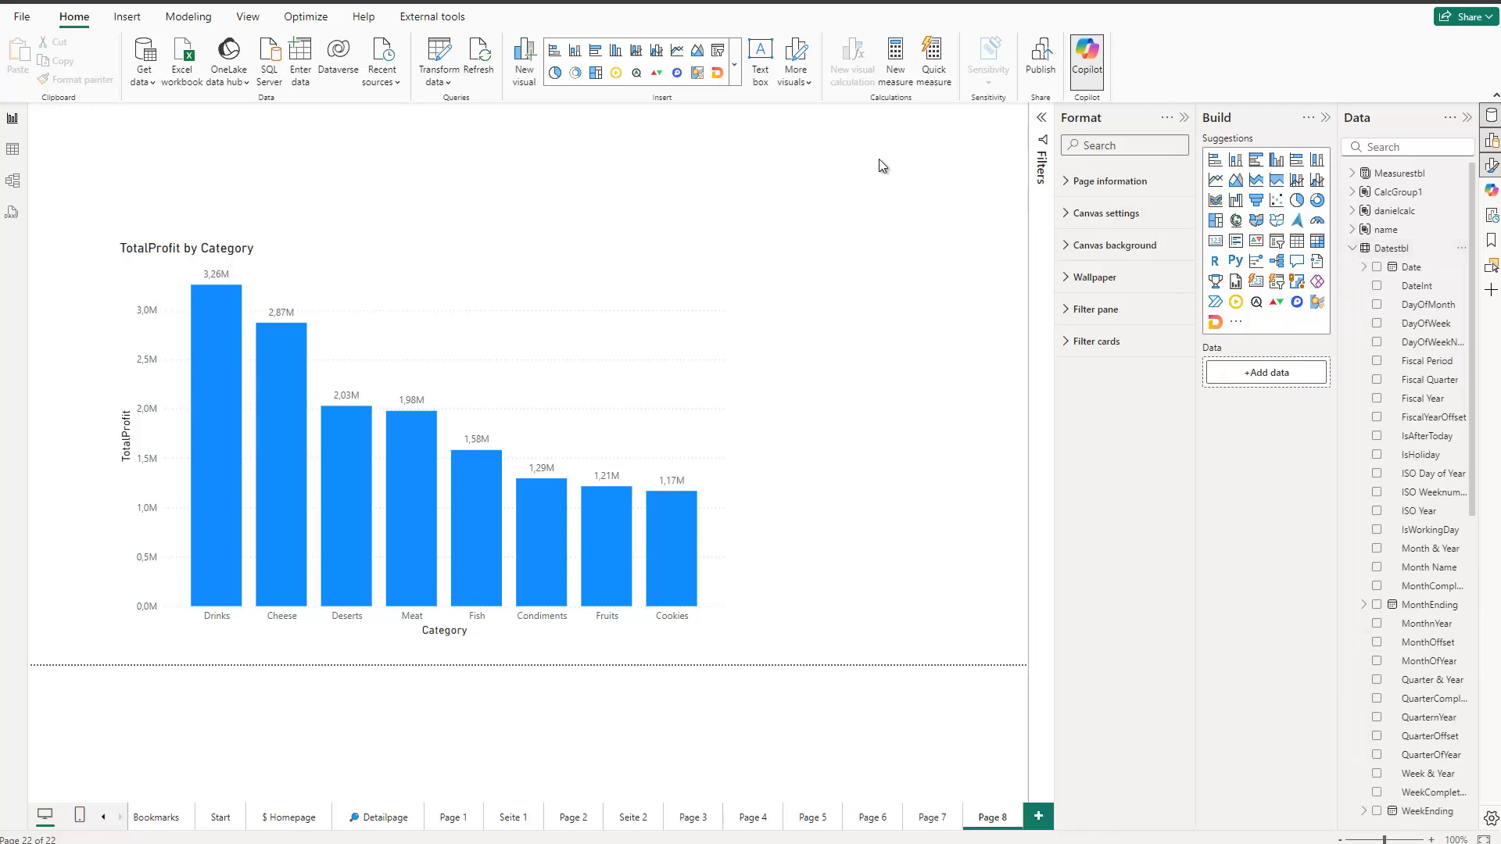
click(1378, 267)
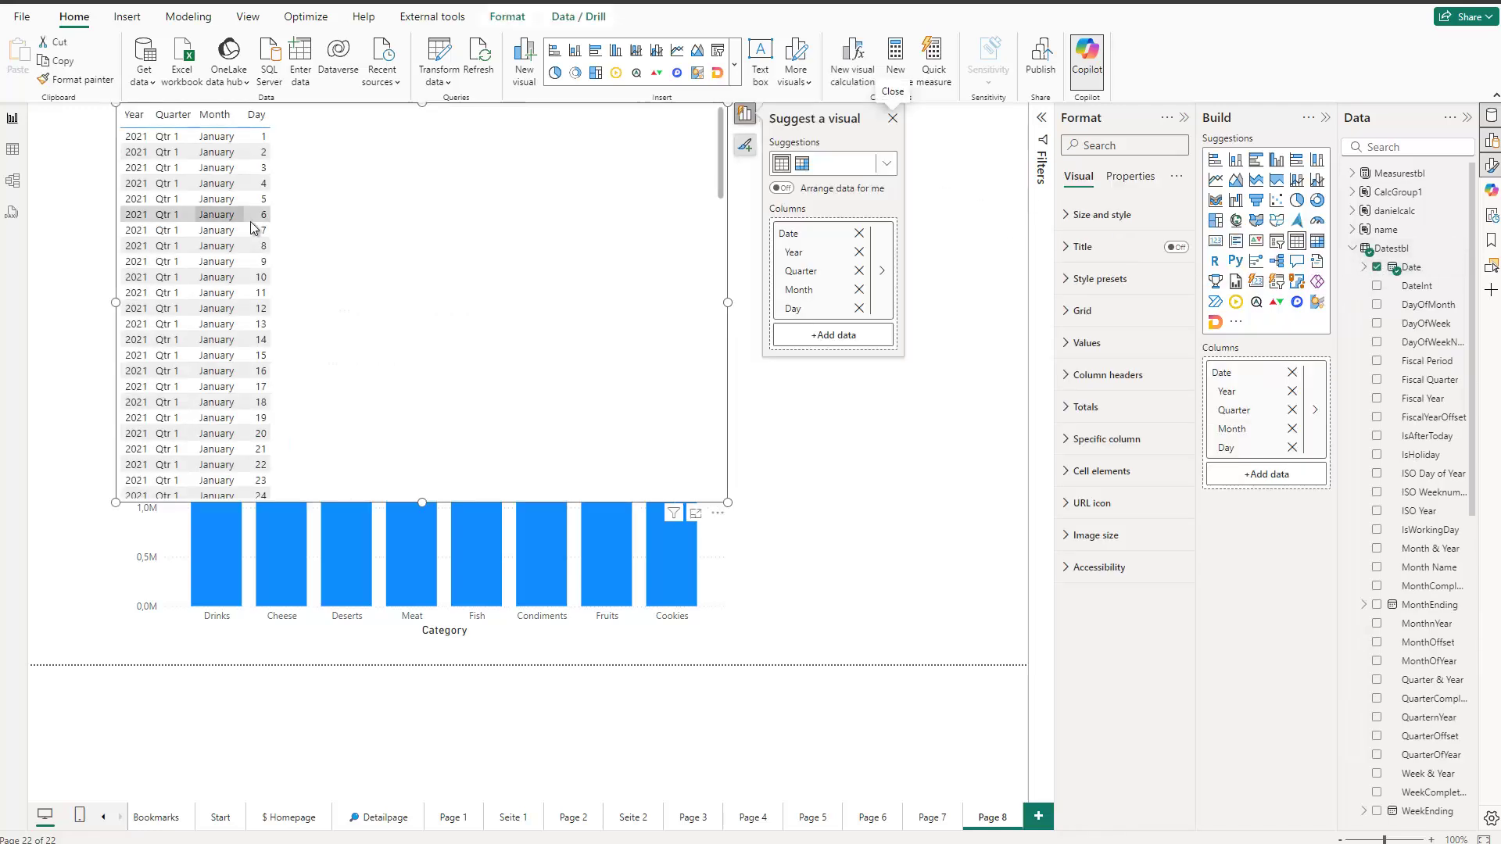
click(885, 166)
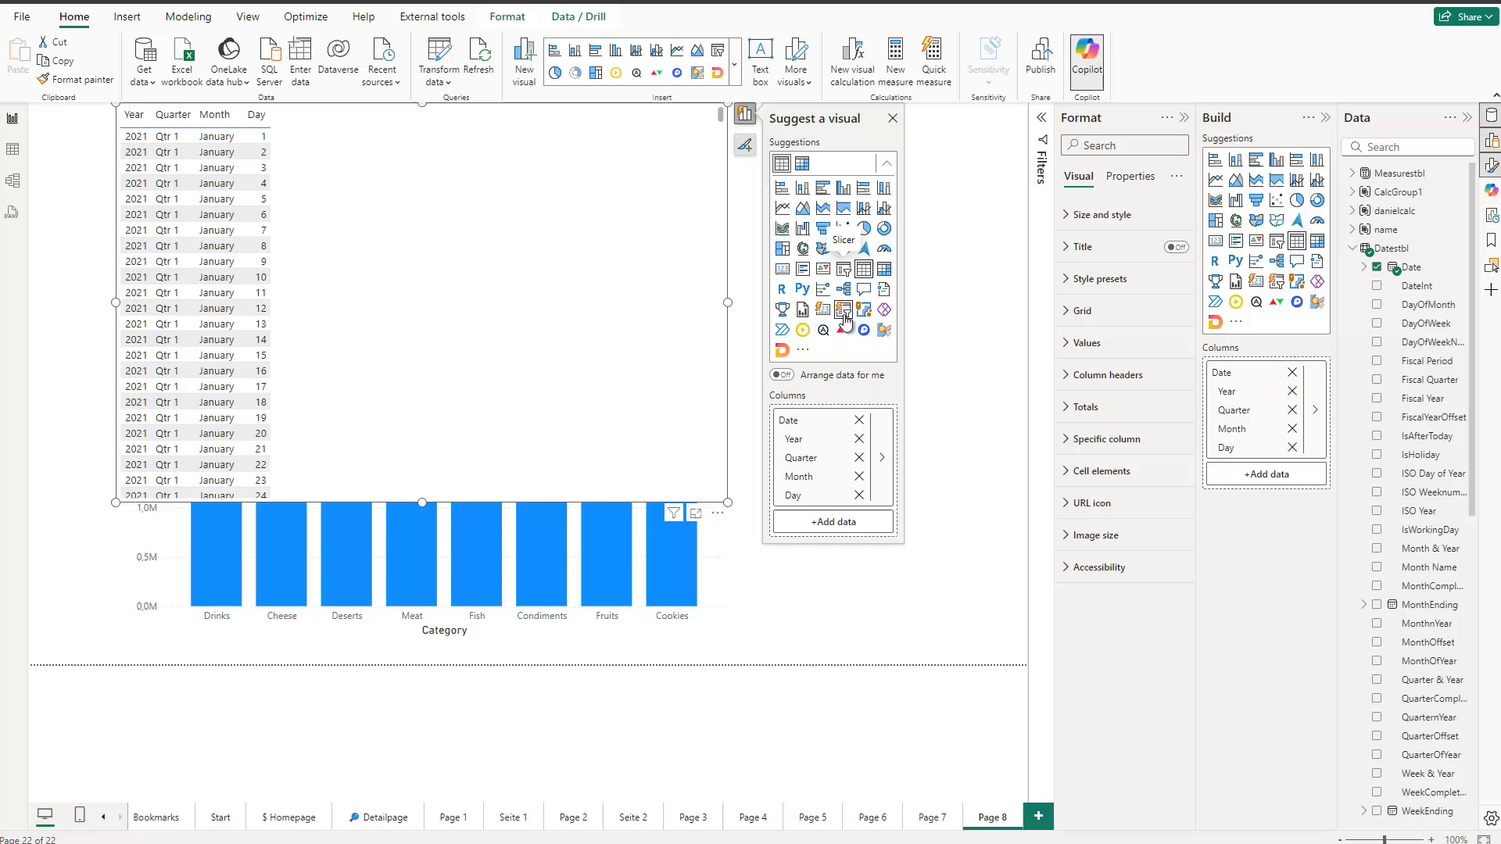
click(886, 163)
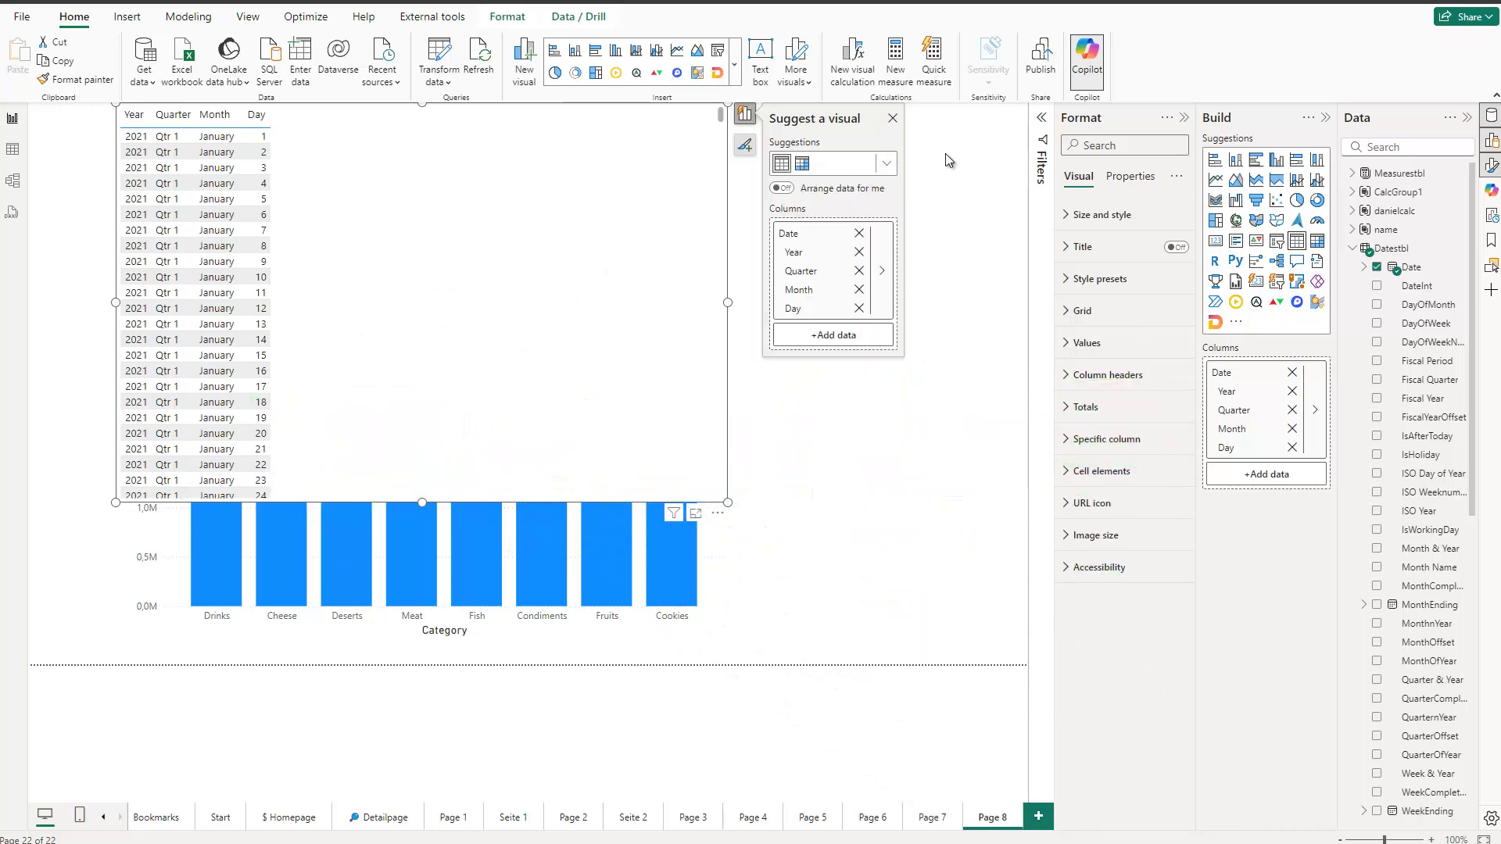
click(1277, 243)
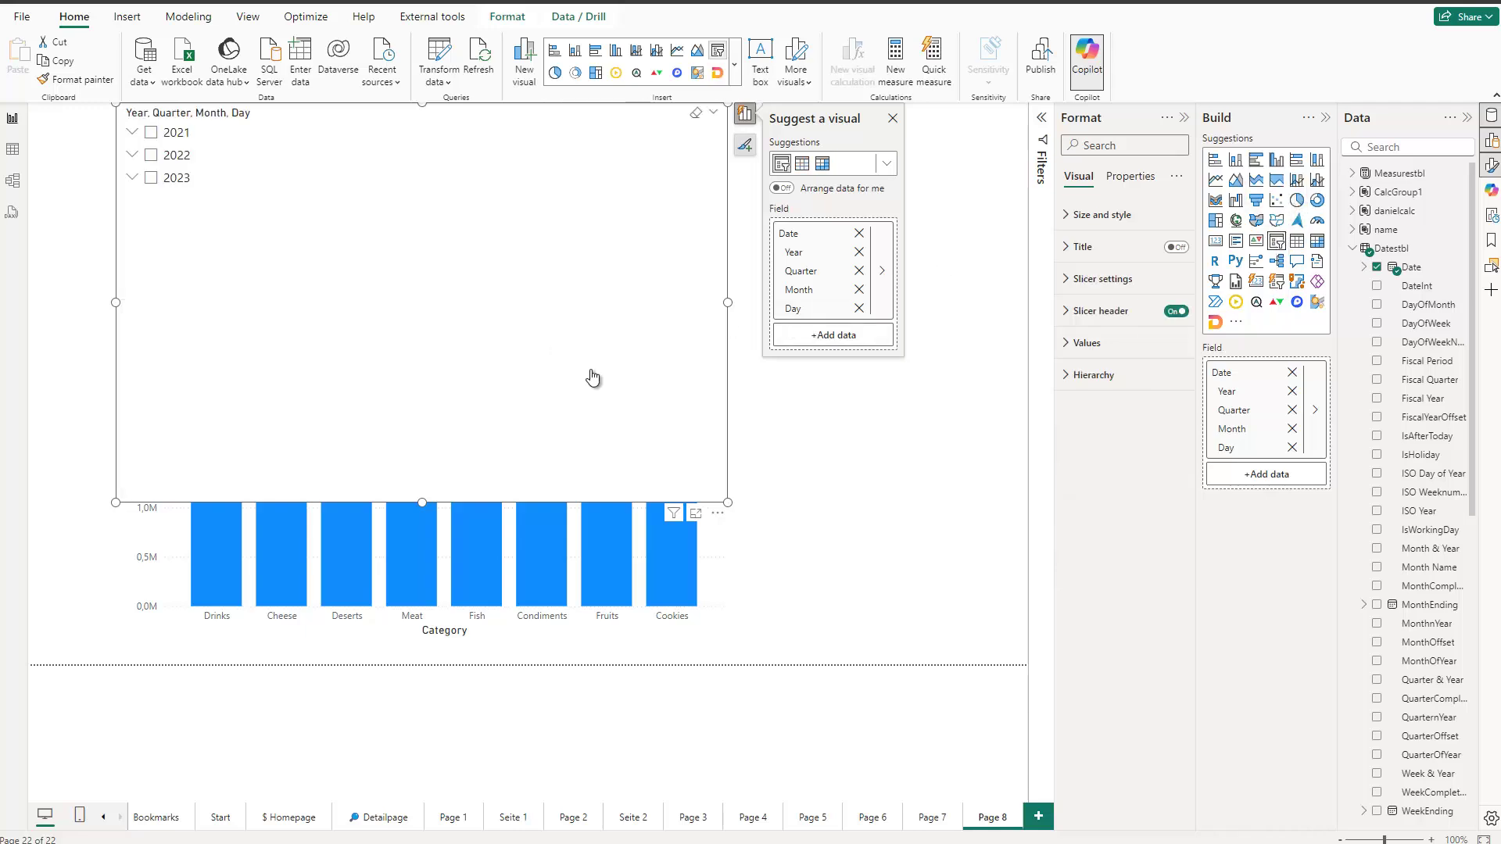
drag(727, 501, 702, 276)
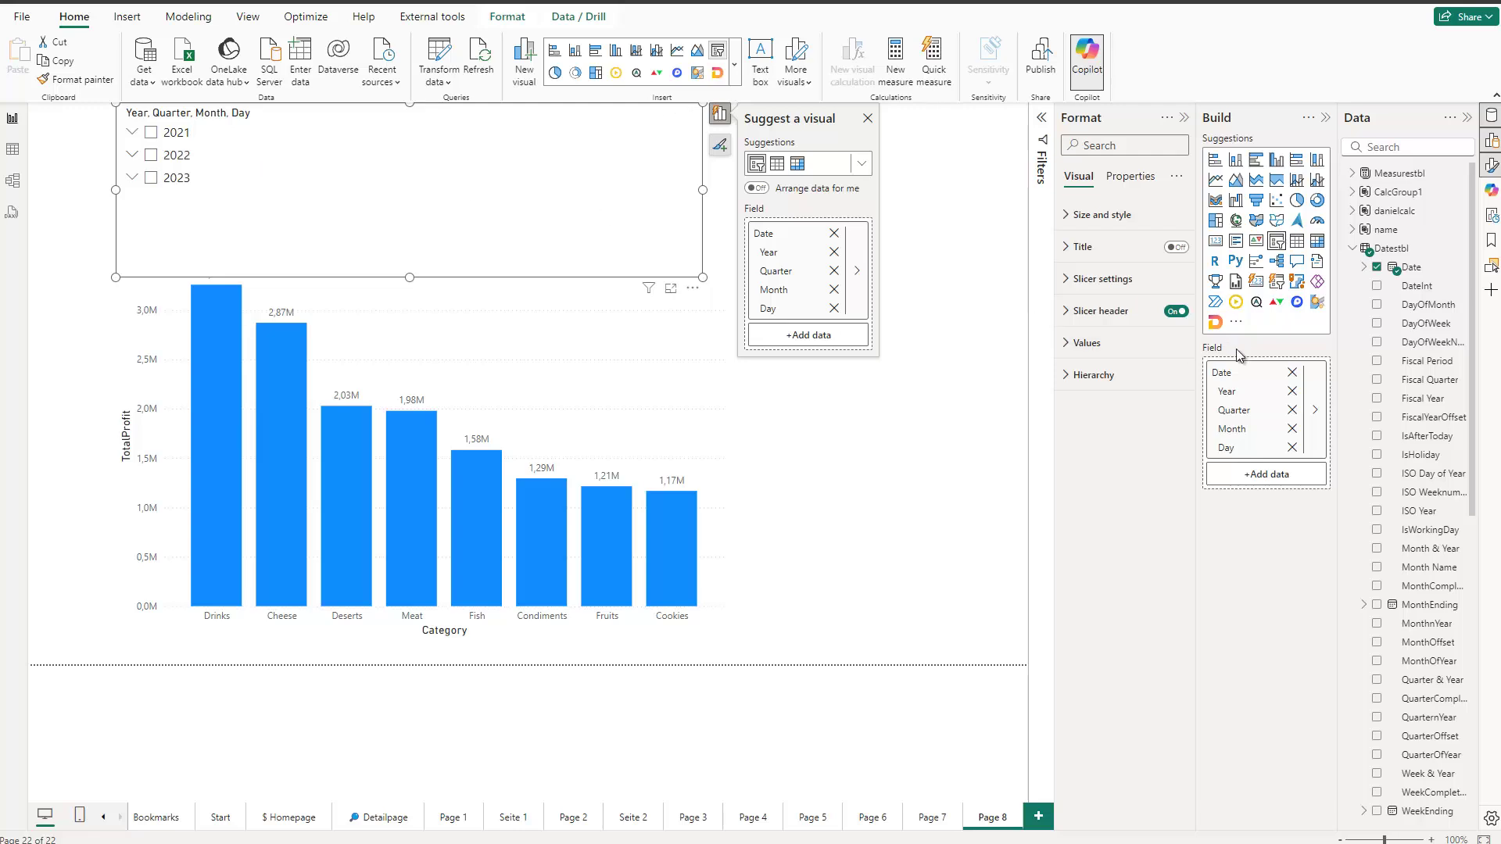
- Switch the slicer to plain Date instead of the hierarchy, with Between style
right_click(1236, 372)
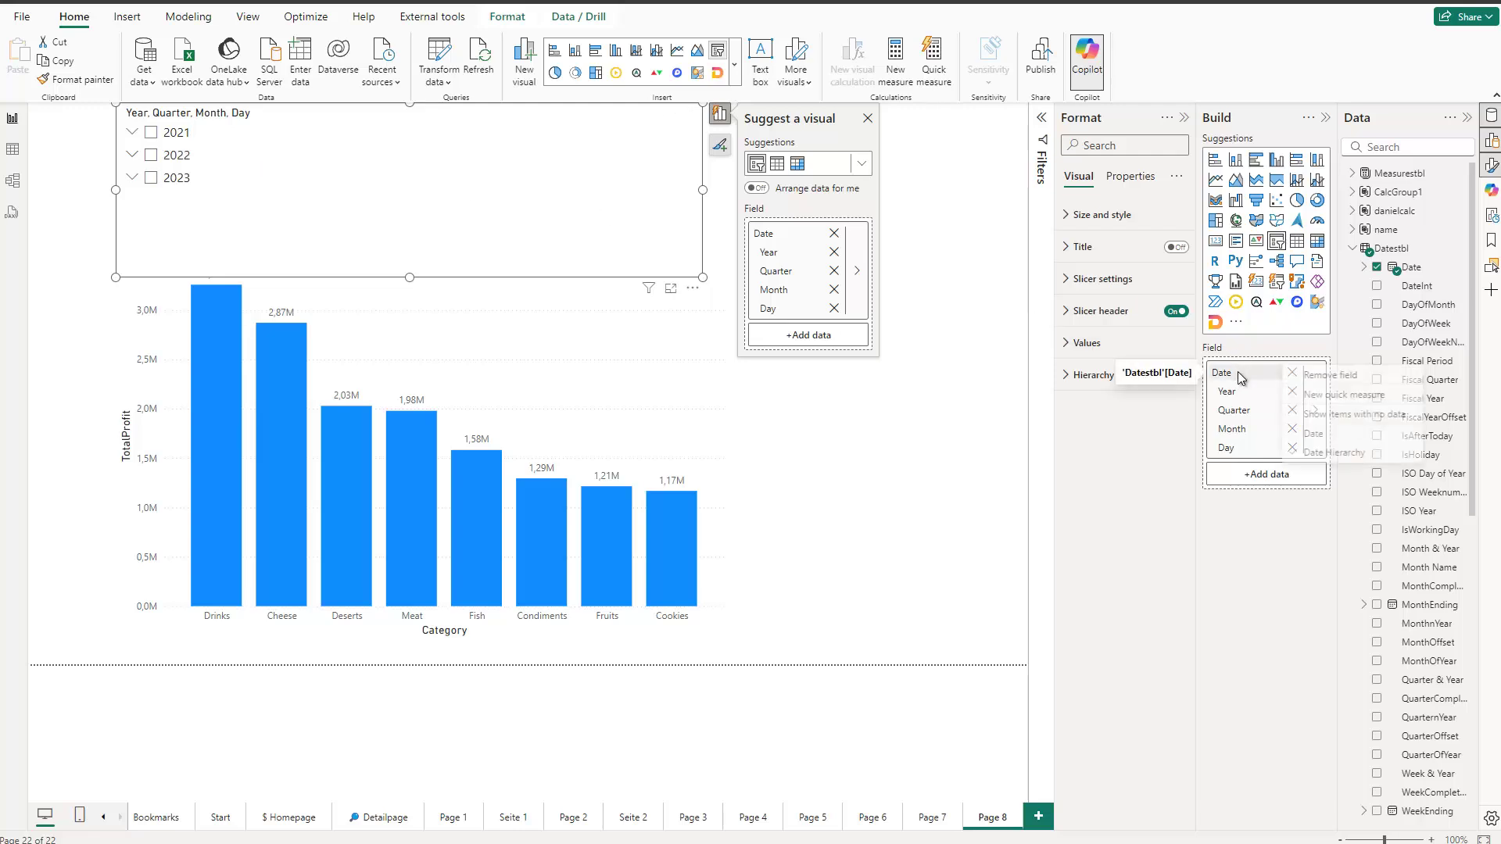
click(1319, 434)
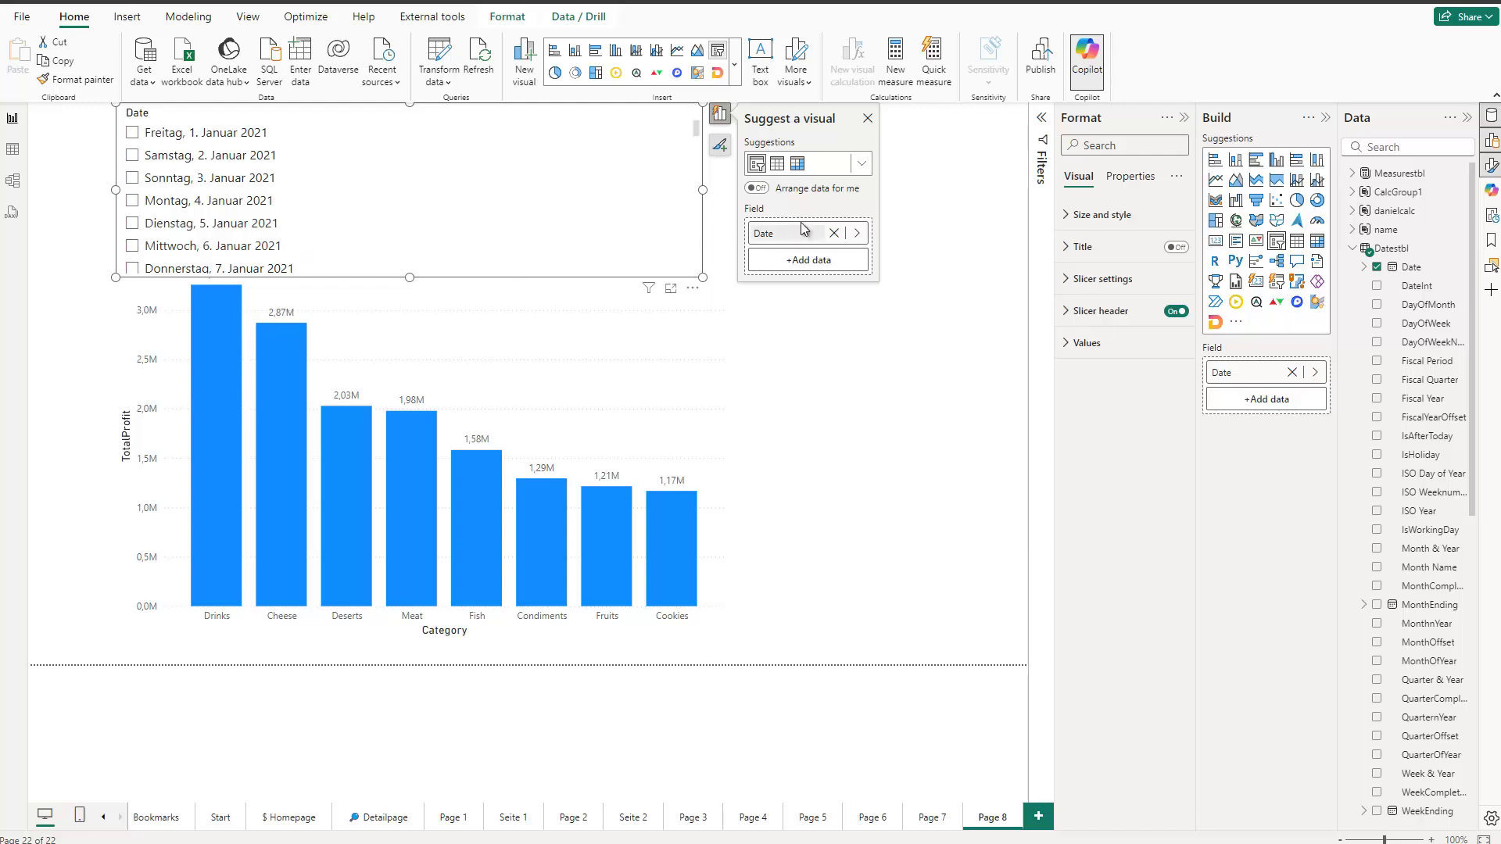
click(1065, 289)
click(1126, 357)
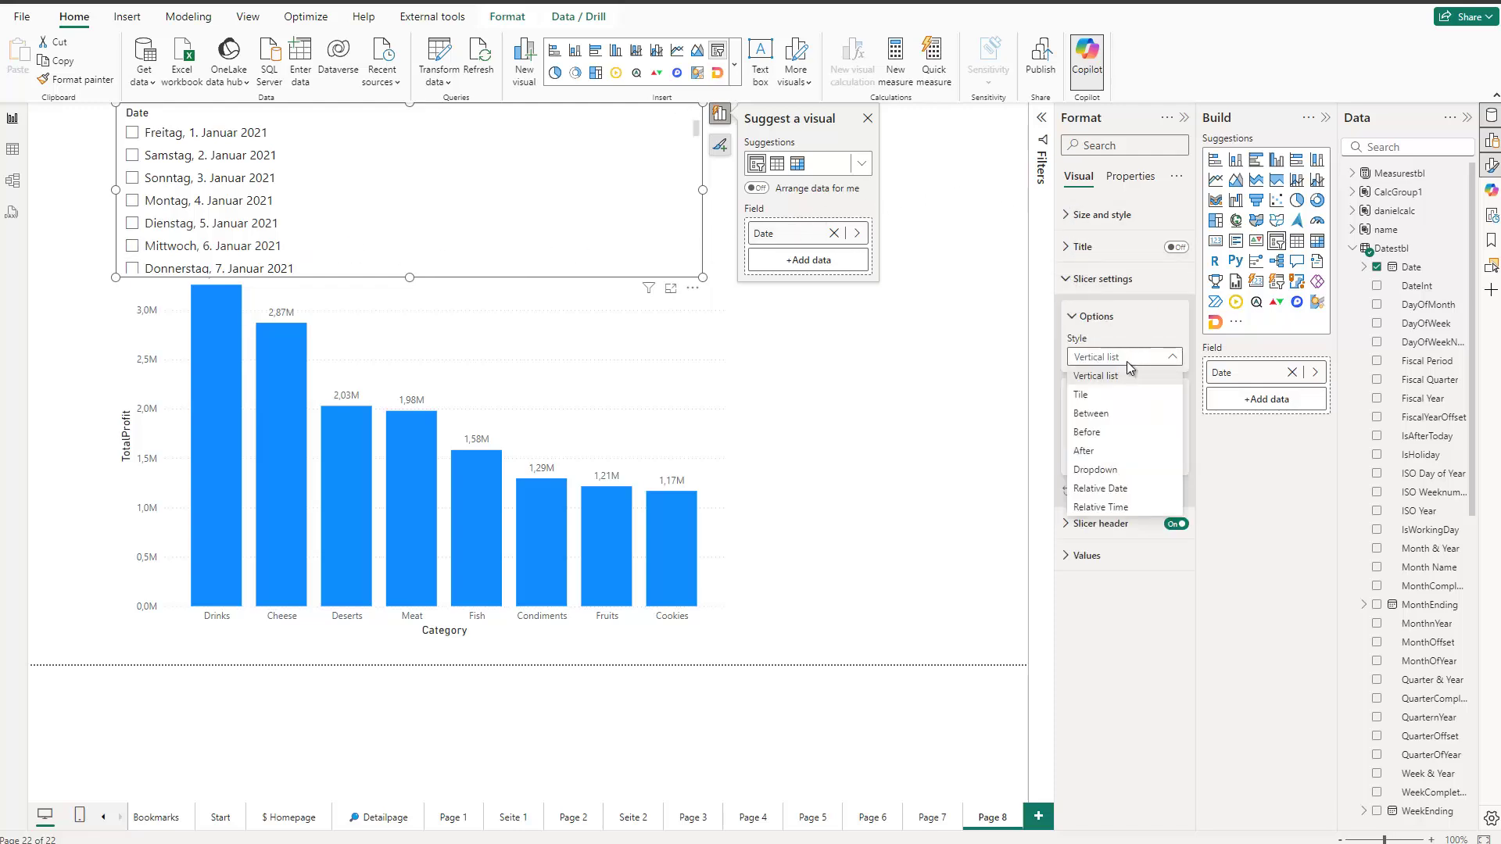
click(1099, 413)
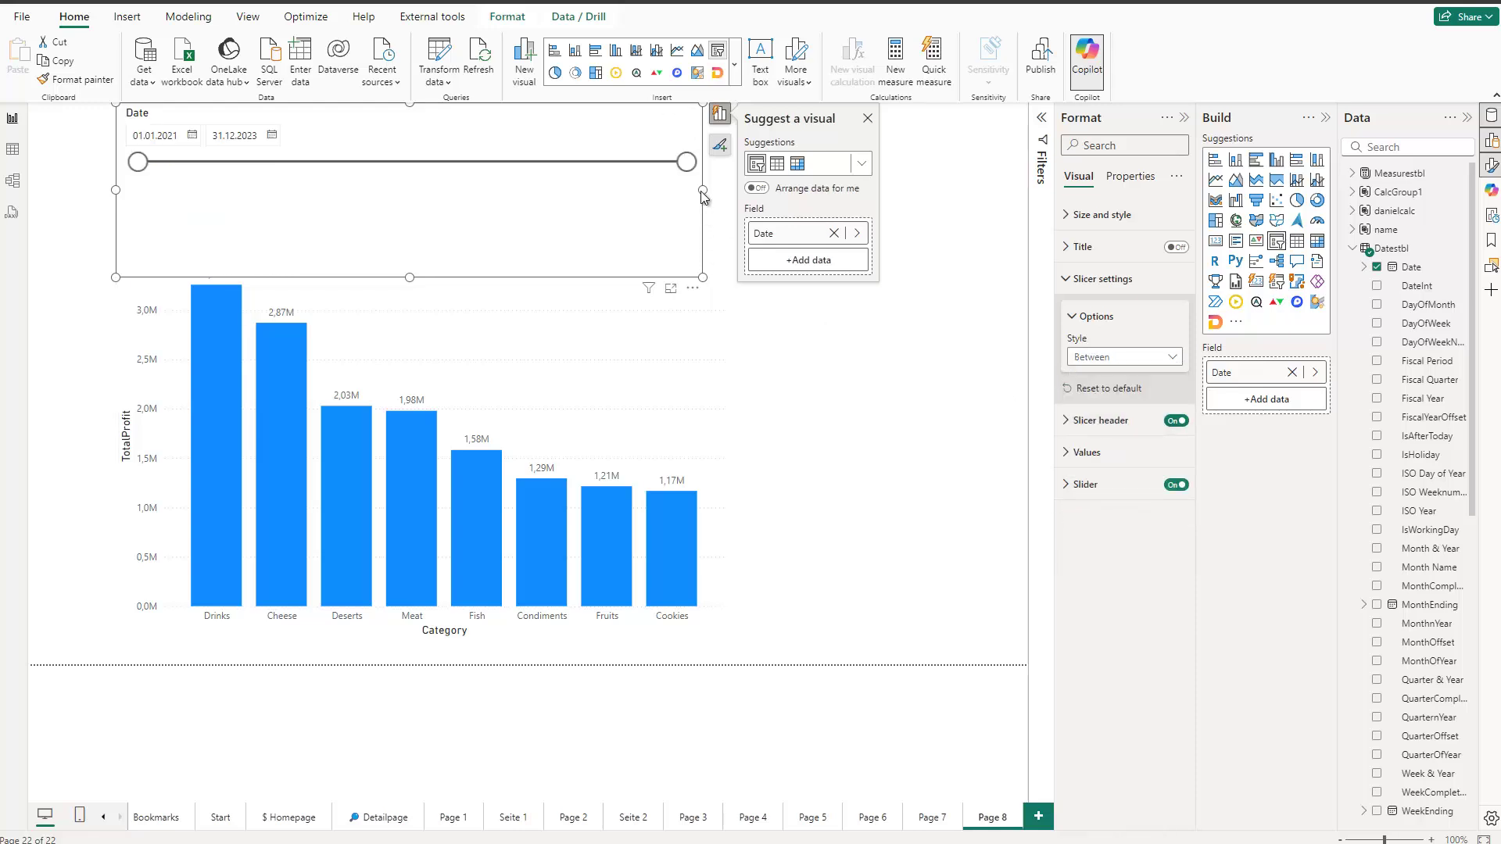
- Resize the Date slicer to a compact box and keep the end date at 31.12.2023
drag(703, 190, 417, 190)
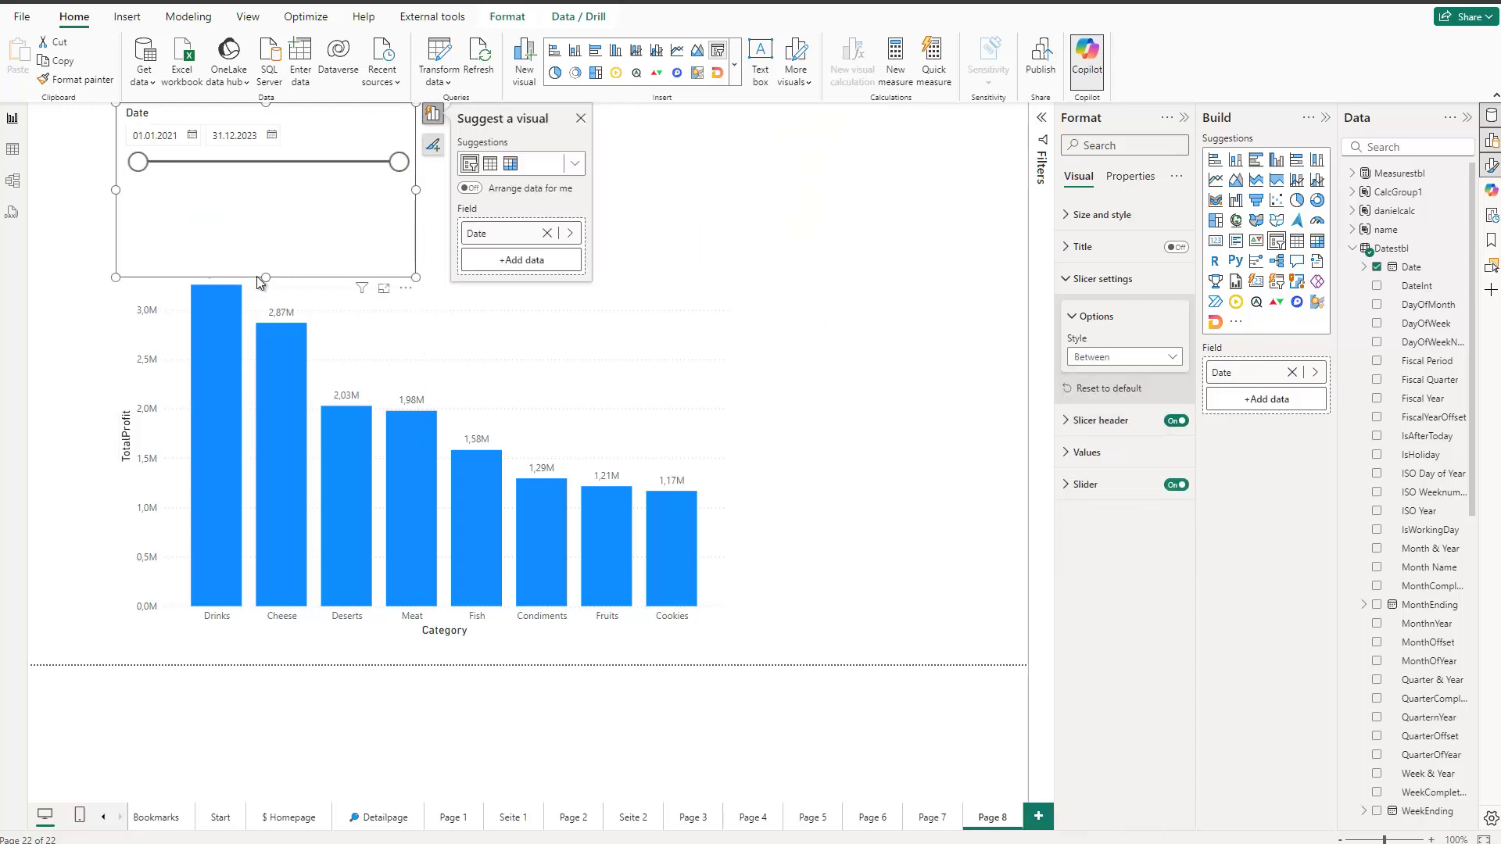
drag(262, 280, 271, 197)
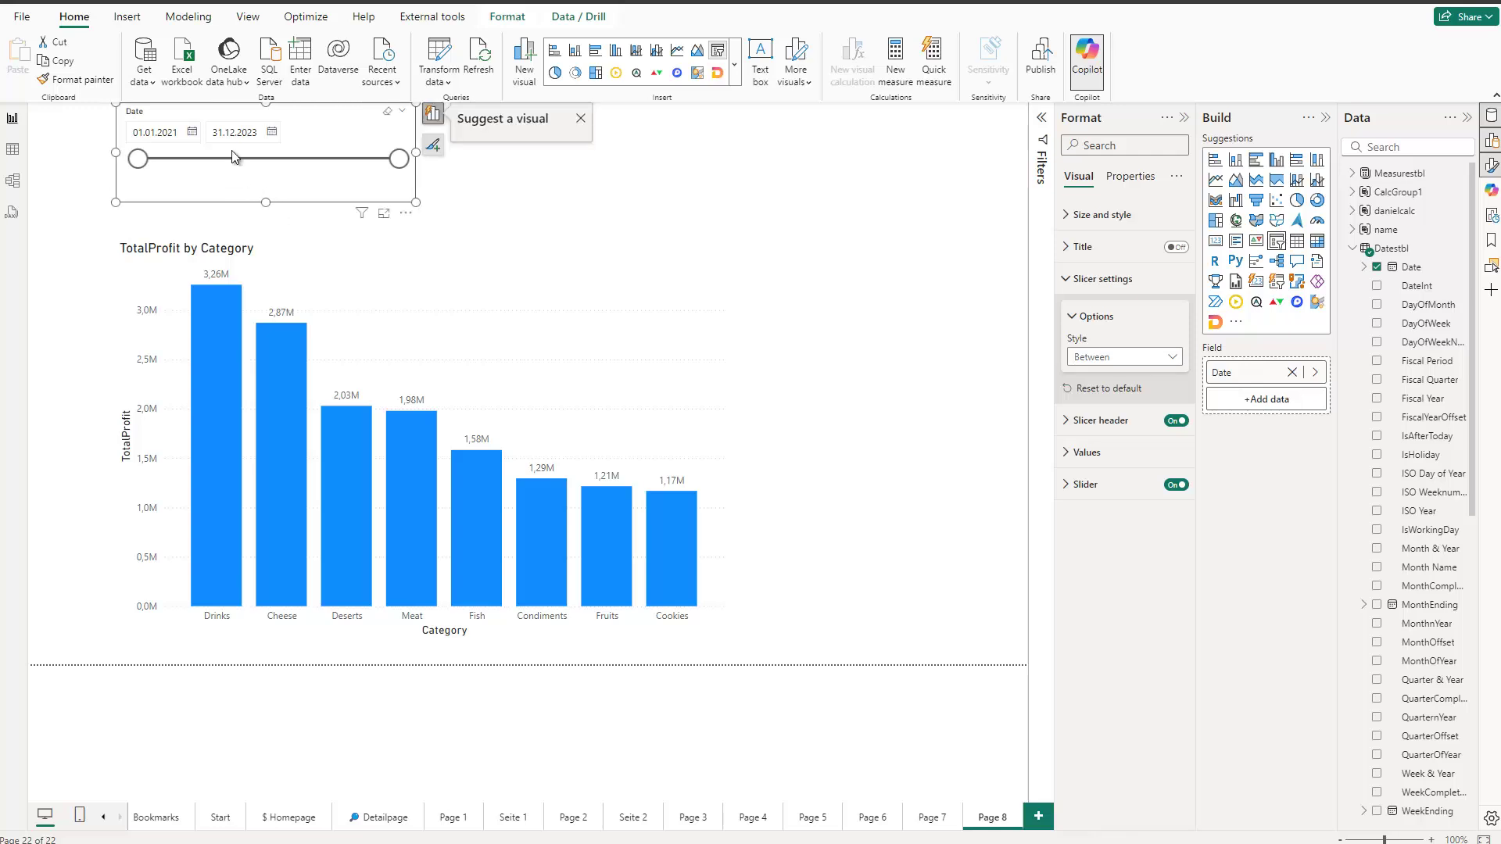
click(271, 133)
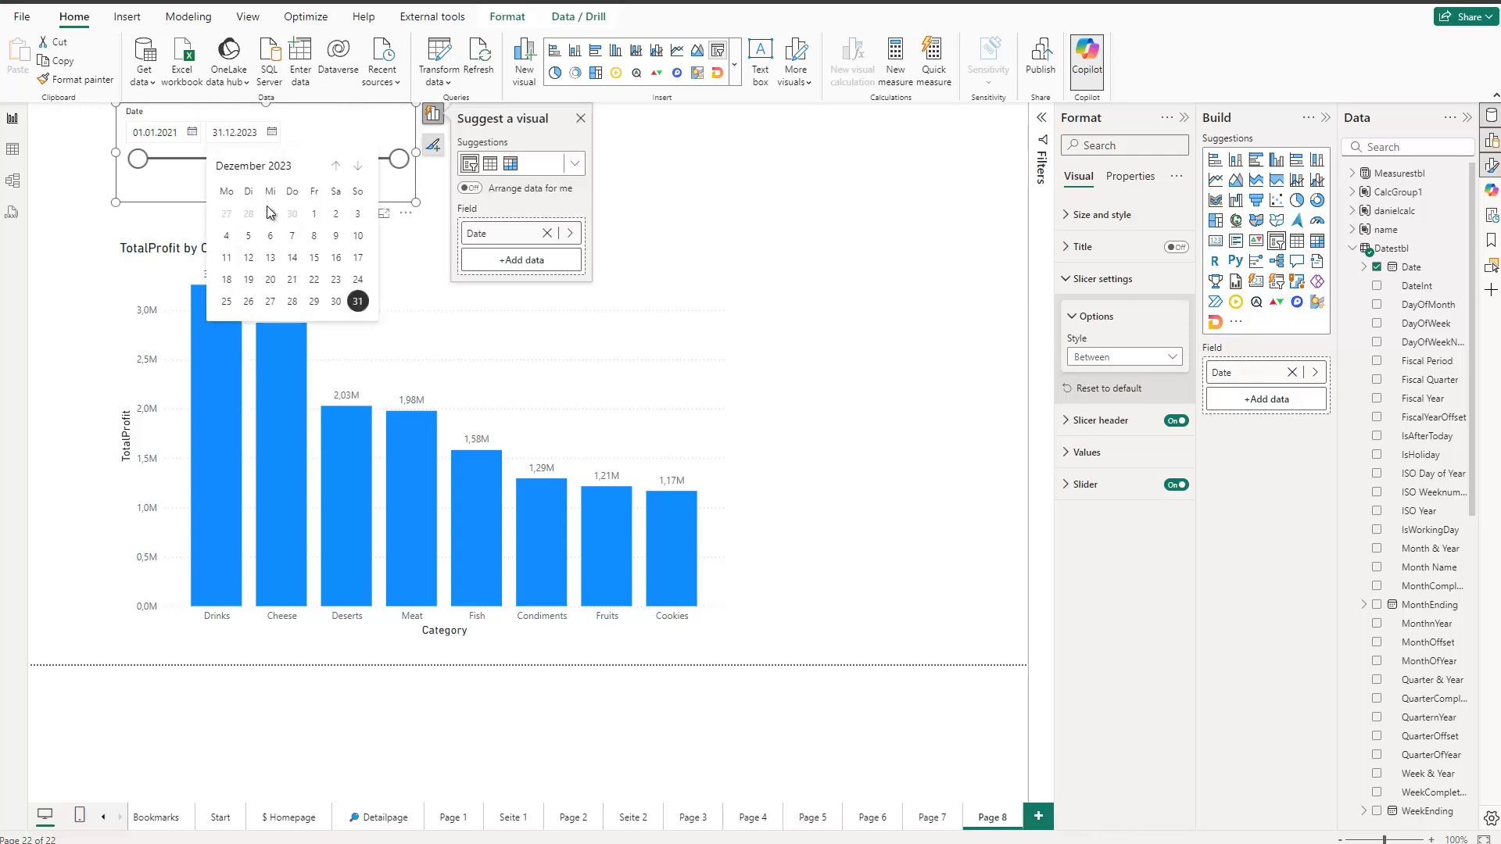
double_click(221, 129)
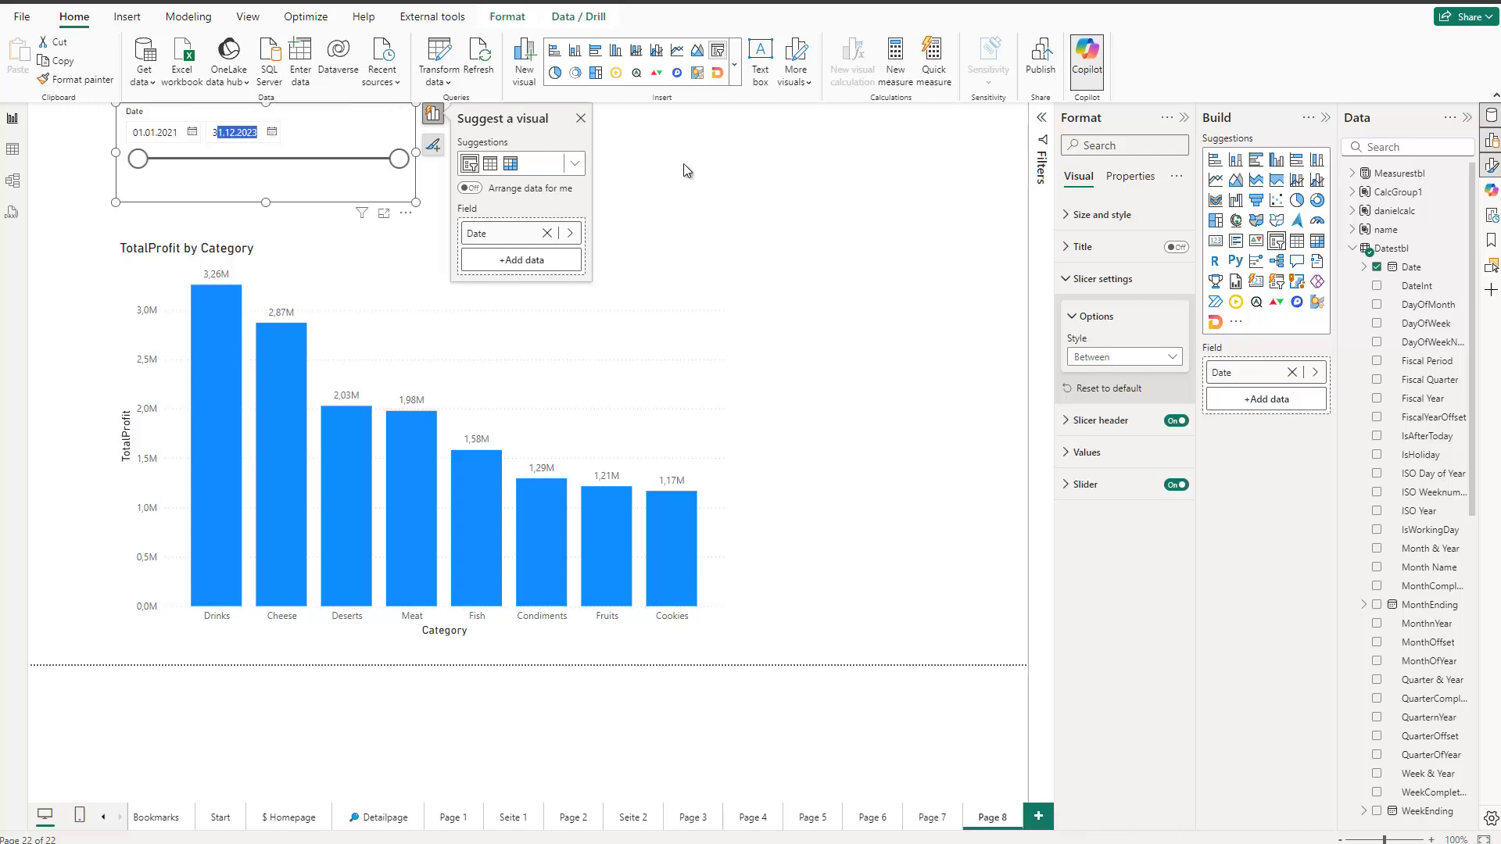
click(683, 163)
mouse_move(399, 162)
mouse_down()
mouse_move(314, 161)
mouse_move(410, 171)
mouse_up()
click(409, 170)
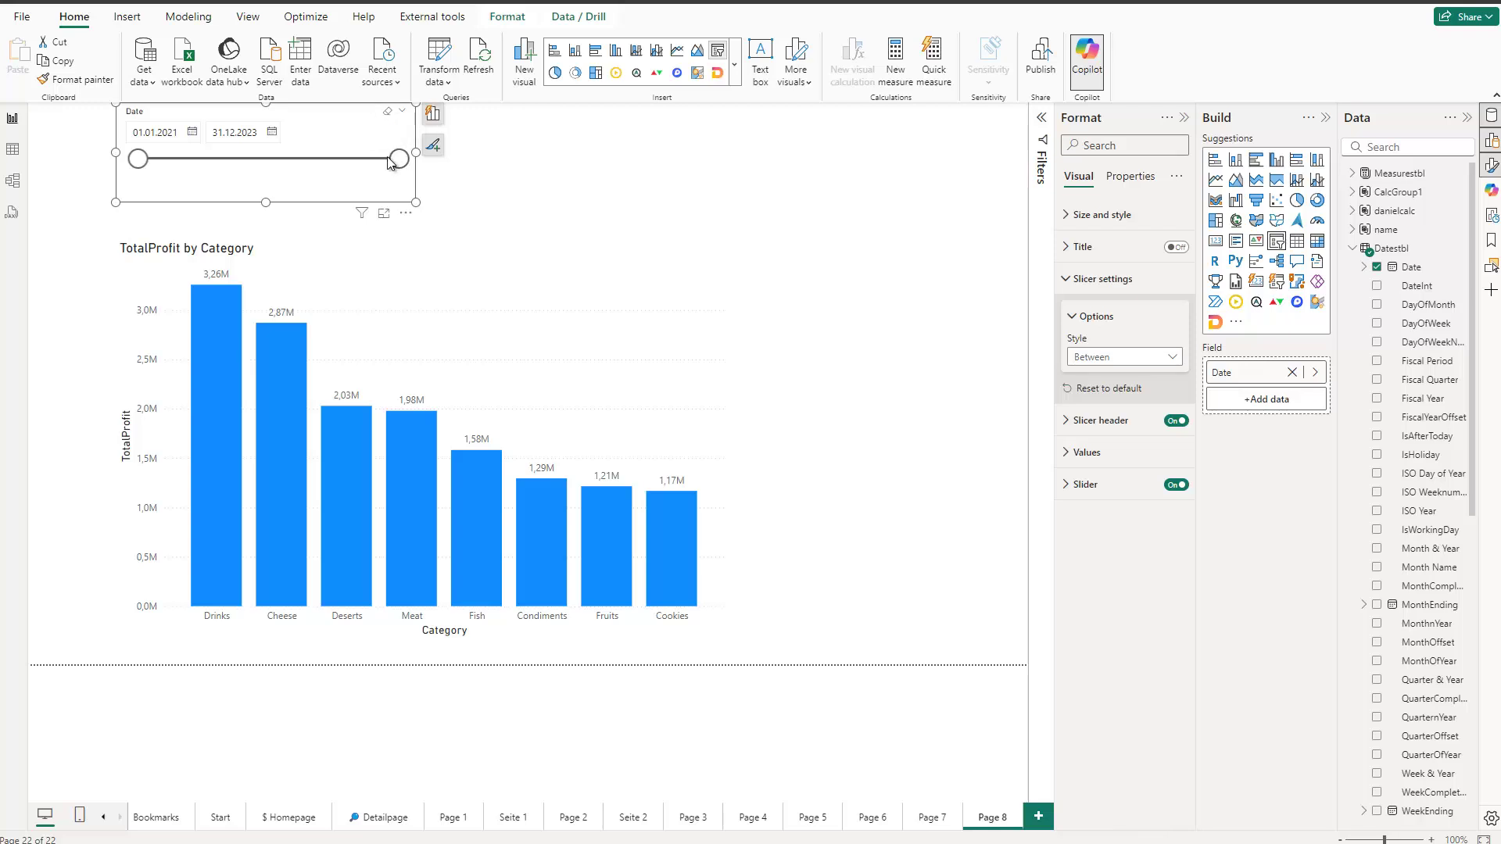
click(434, 147)
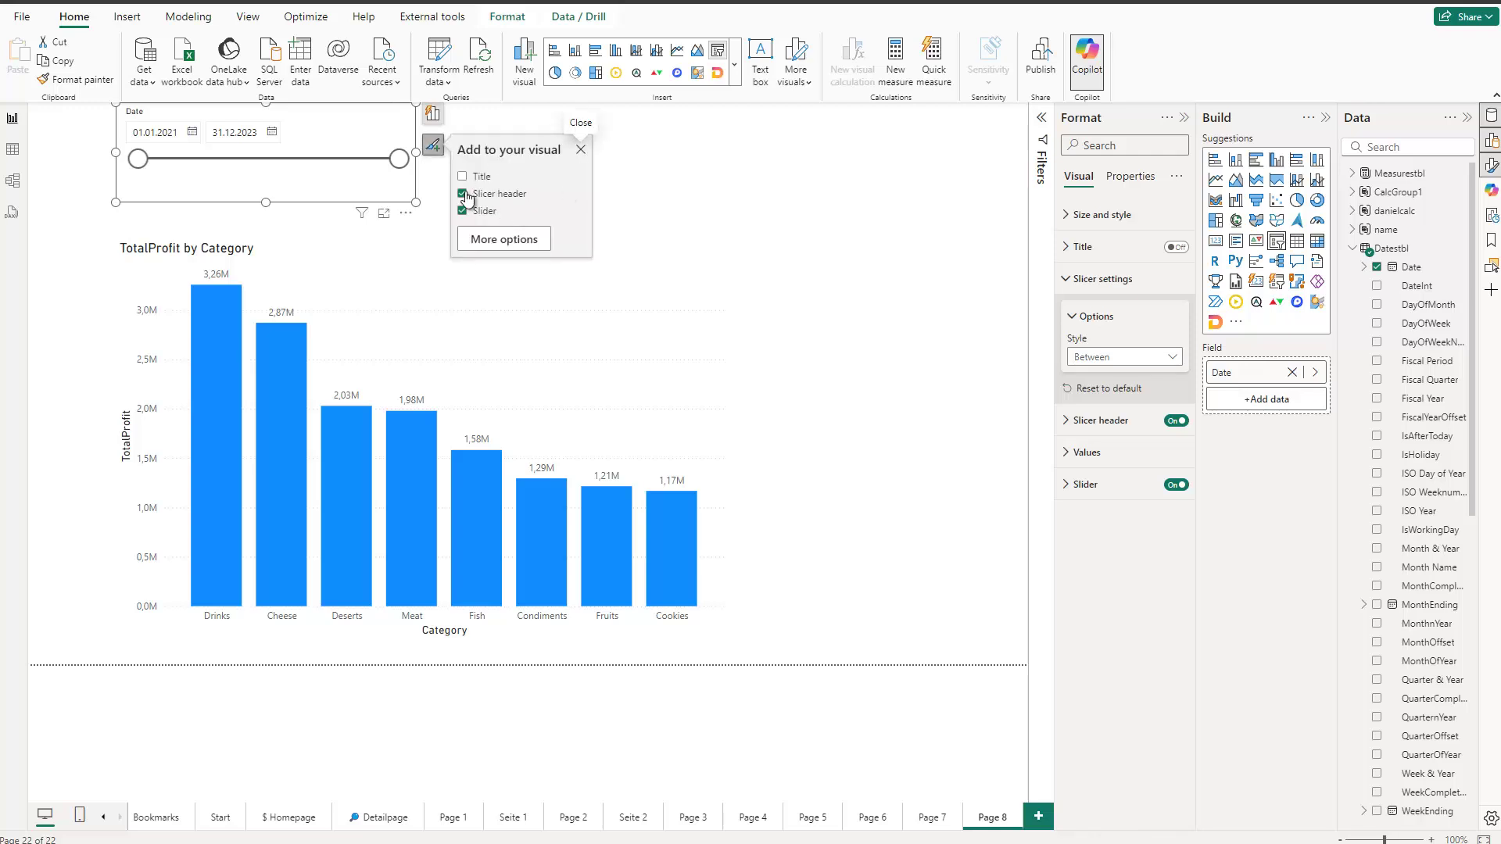
click(496, 241)
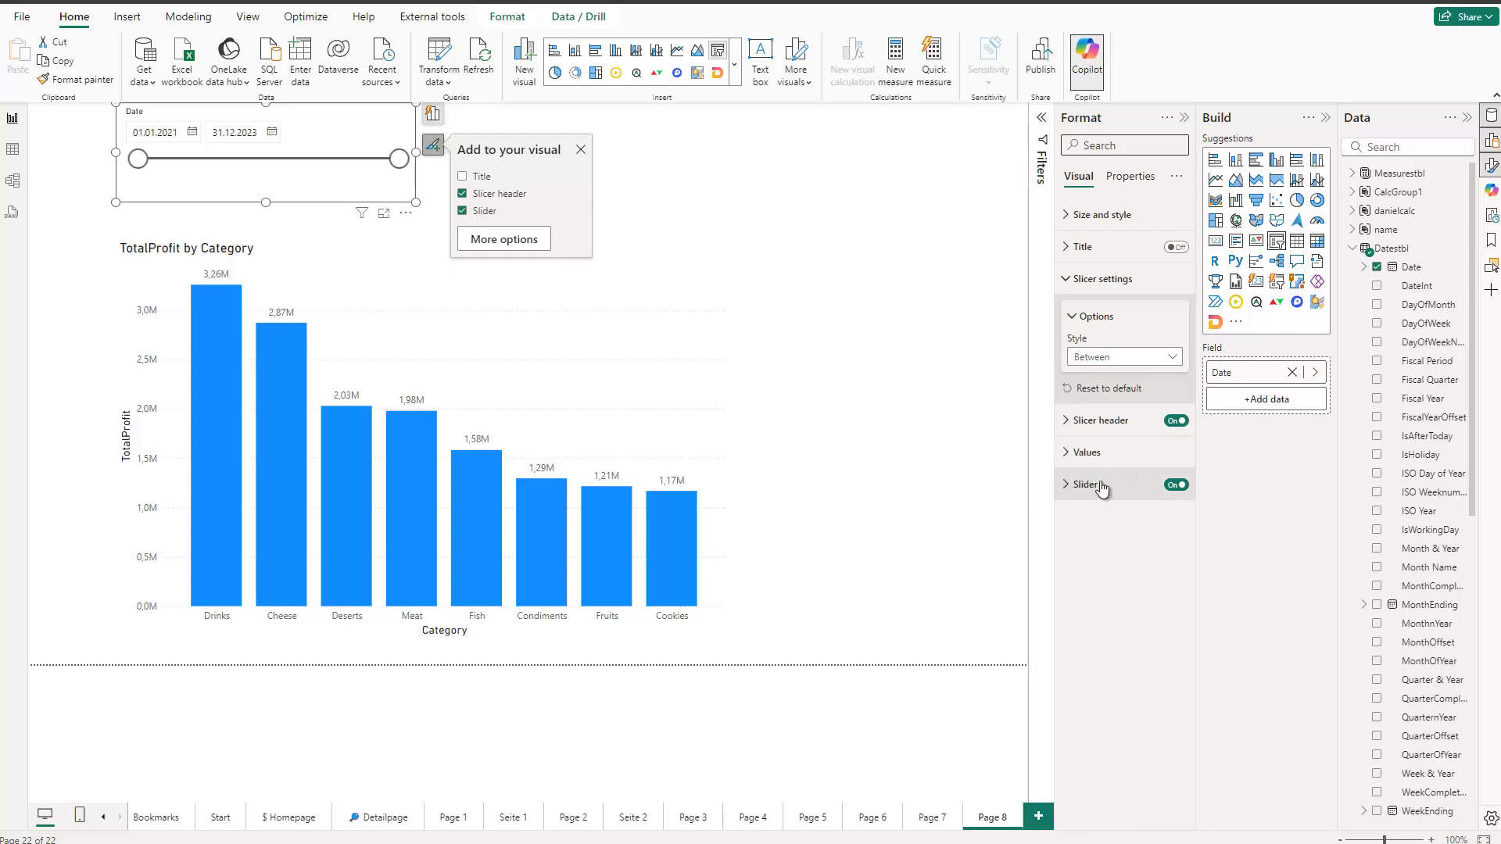
click(1177, 485)
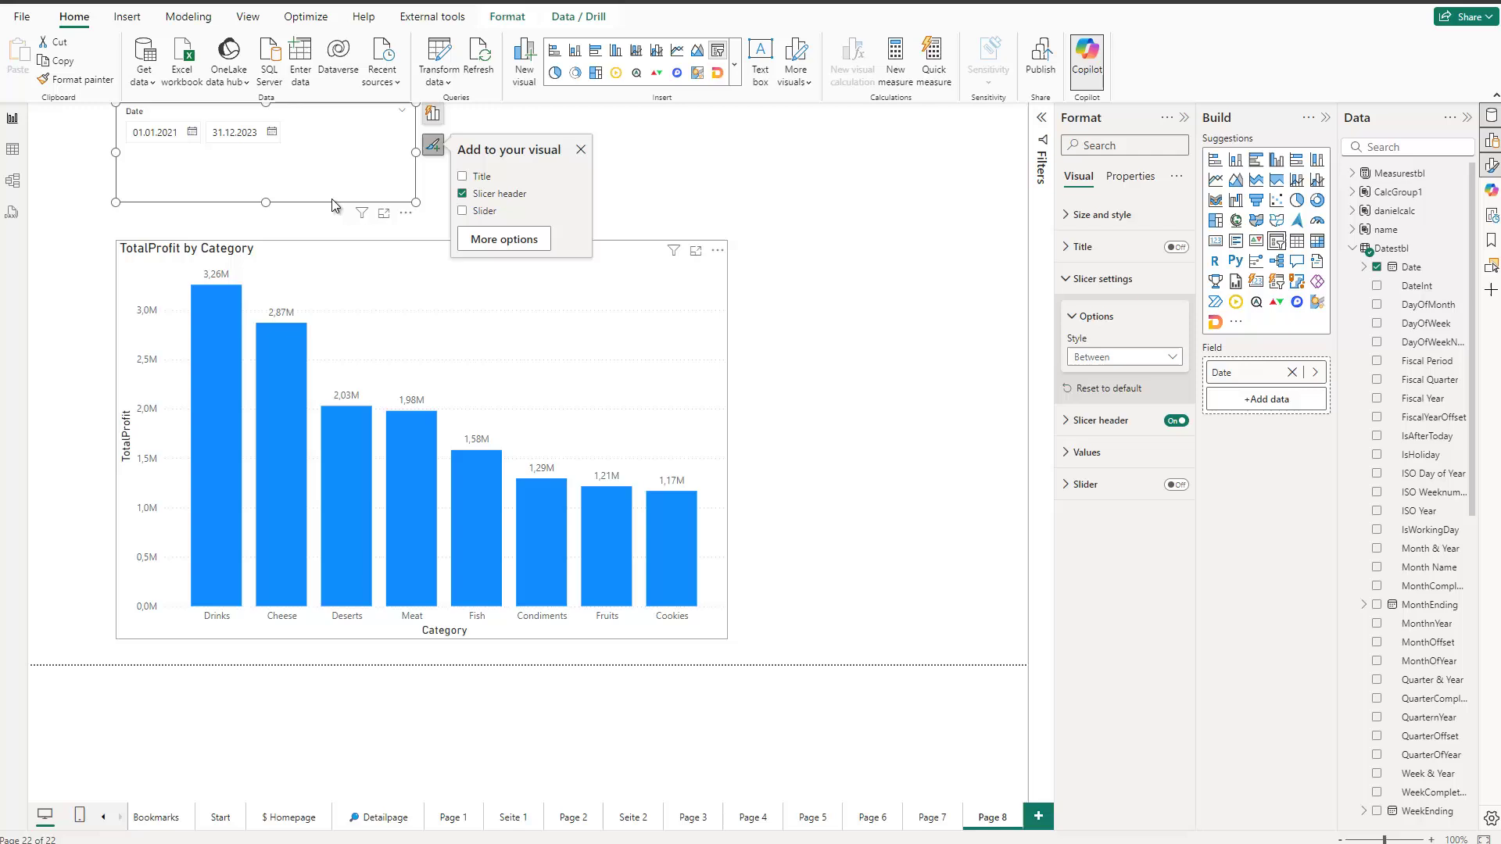
click(1177, 486)
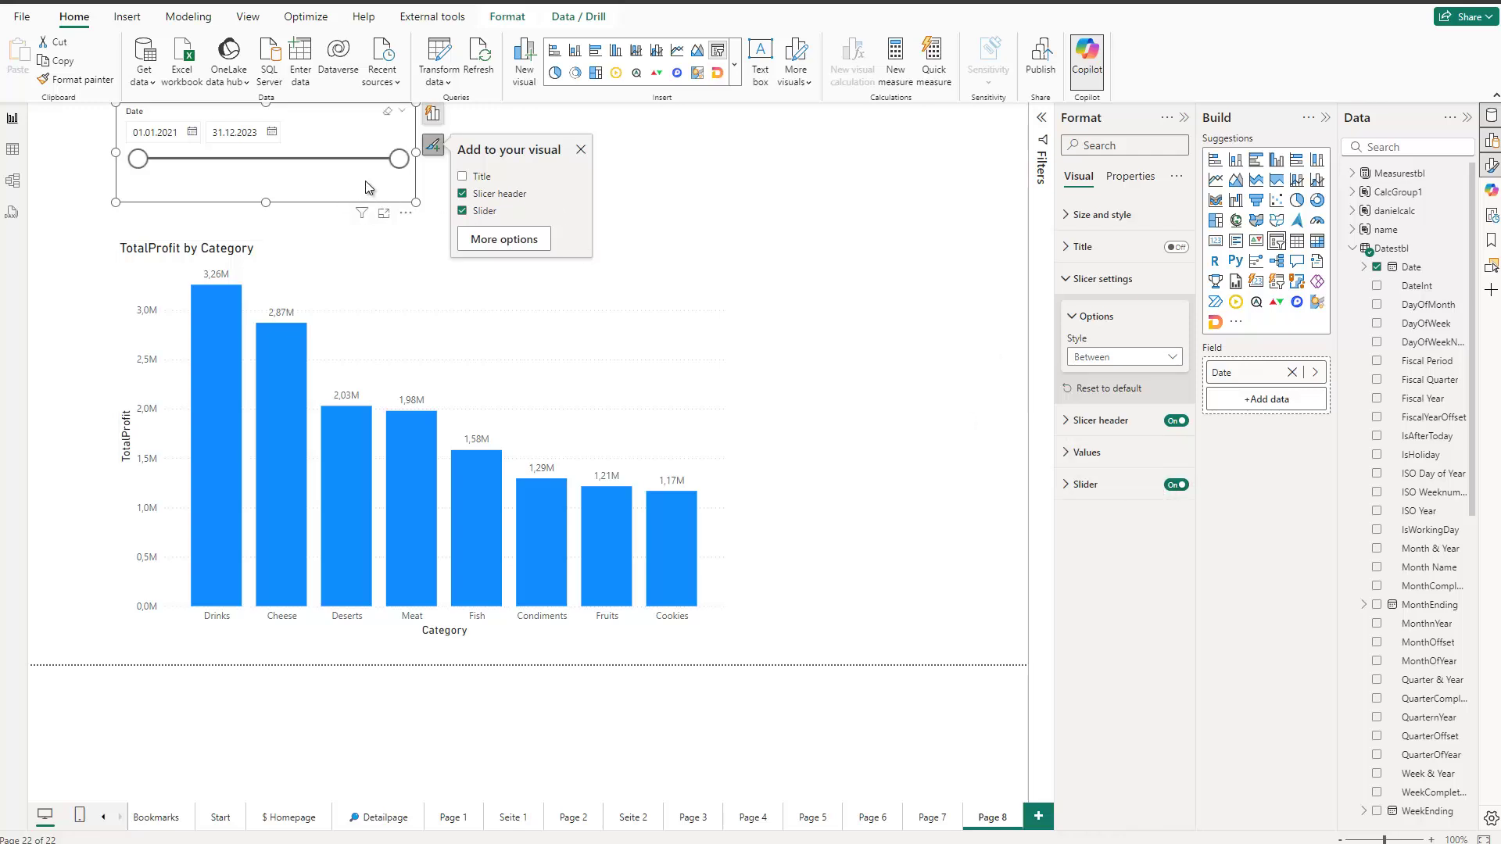
- Try blue #118DFF for the Date slicer's slider colour, then change it to grey
click(1064, 485)
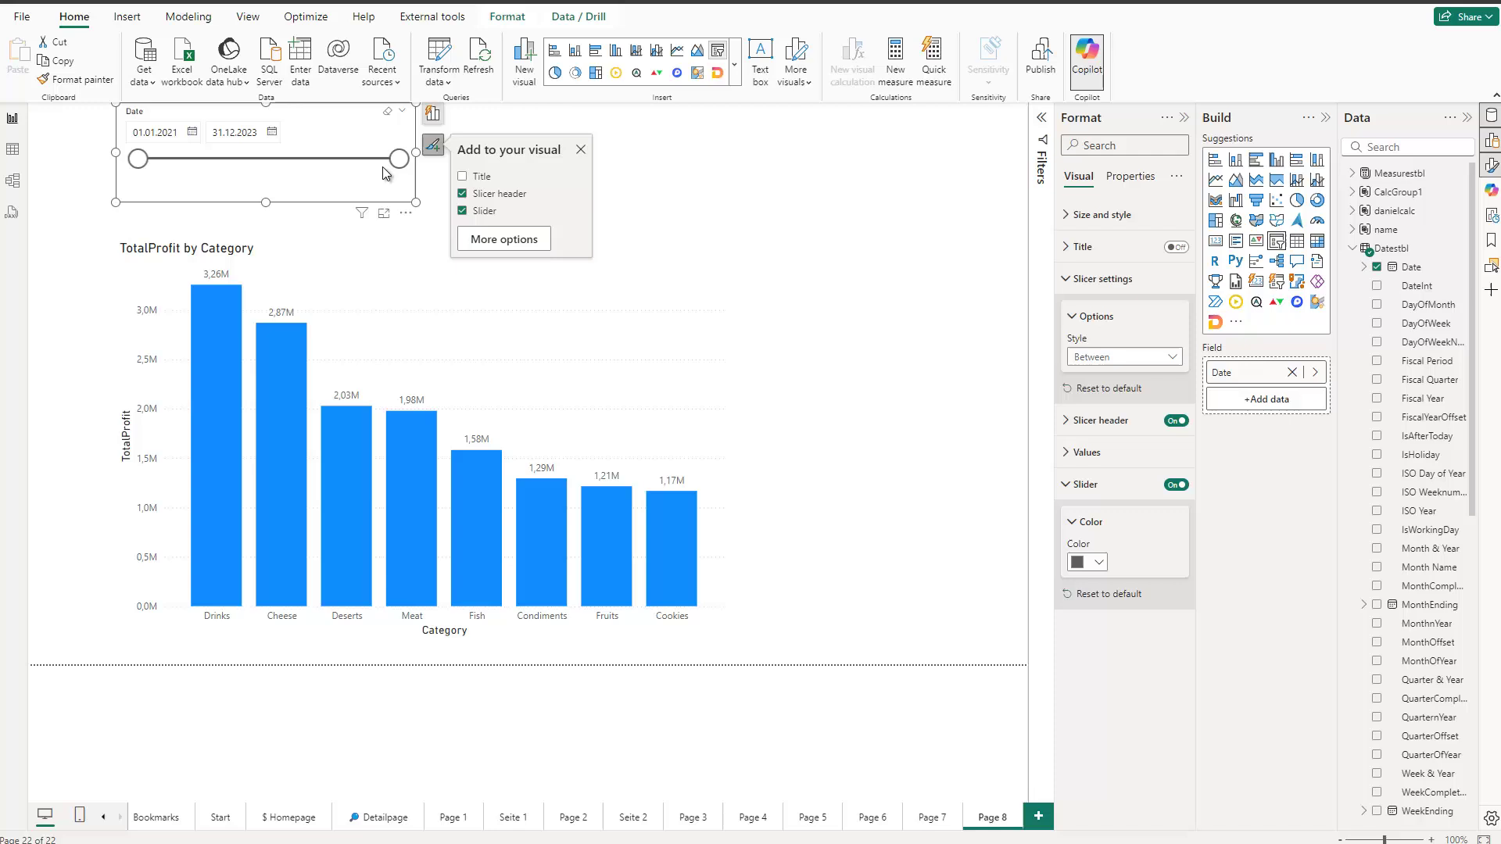
click(1094, 563)
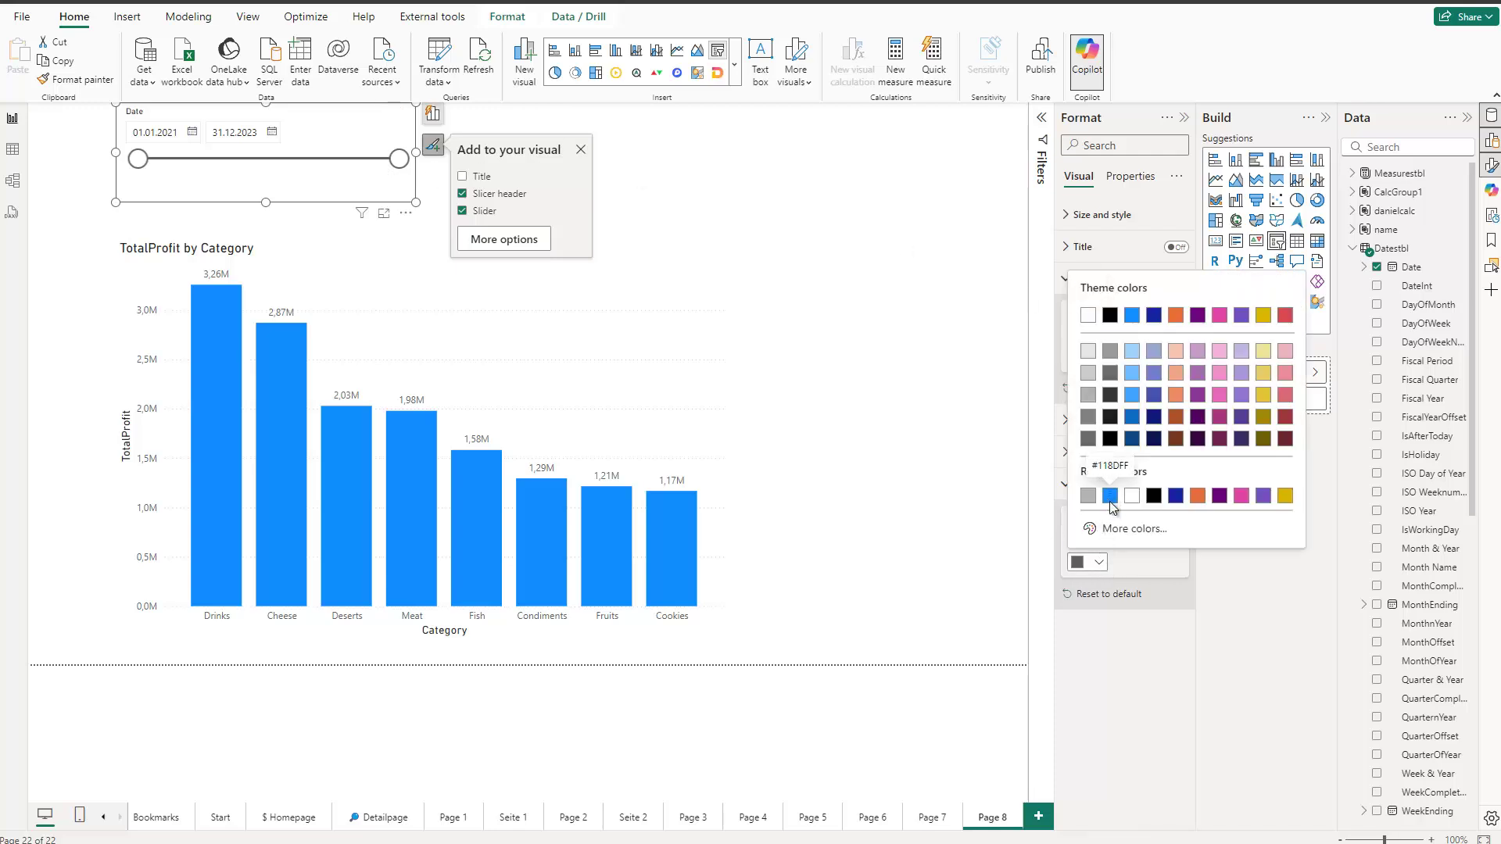
click(1110, 497)
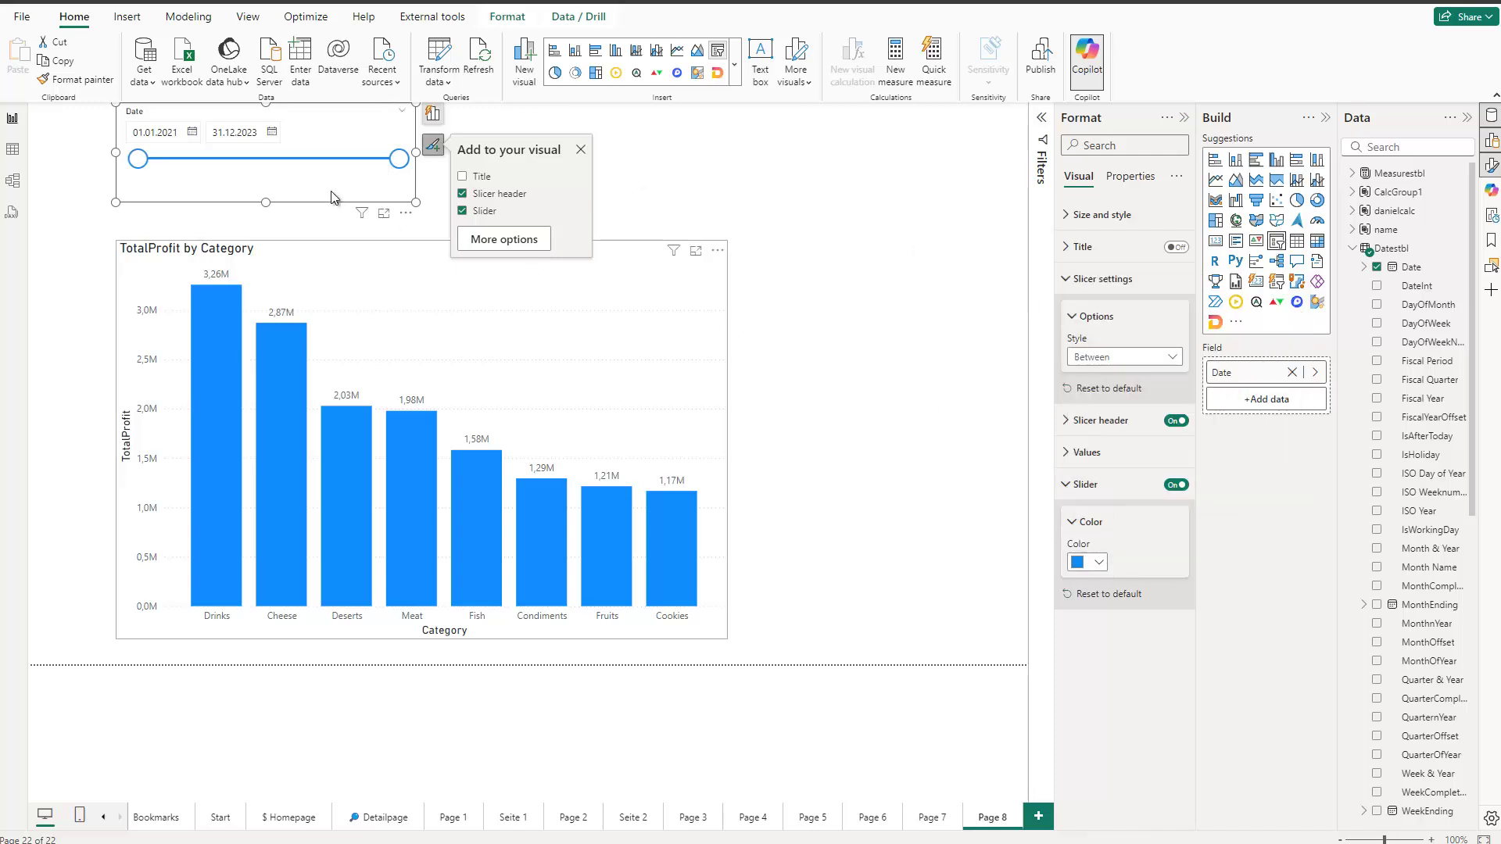
click(1099, 563)
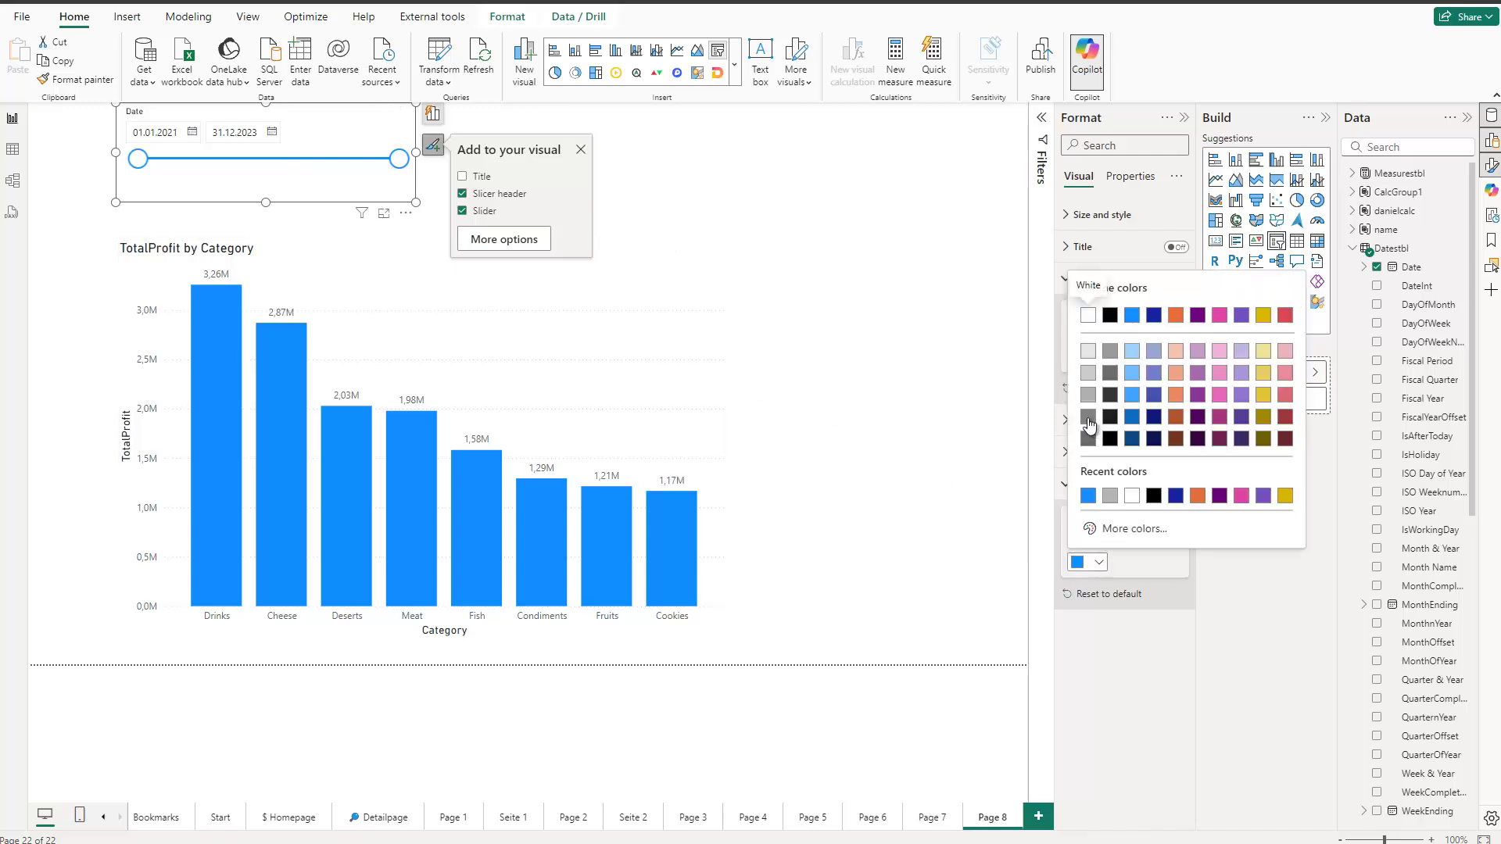
click(1089, 439)
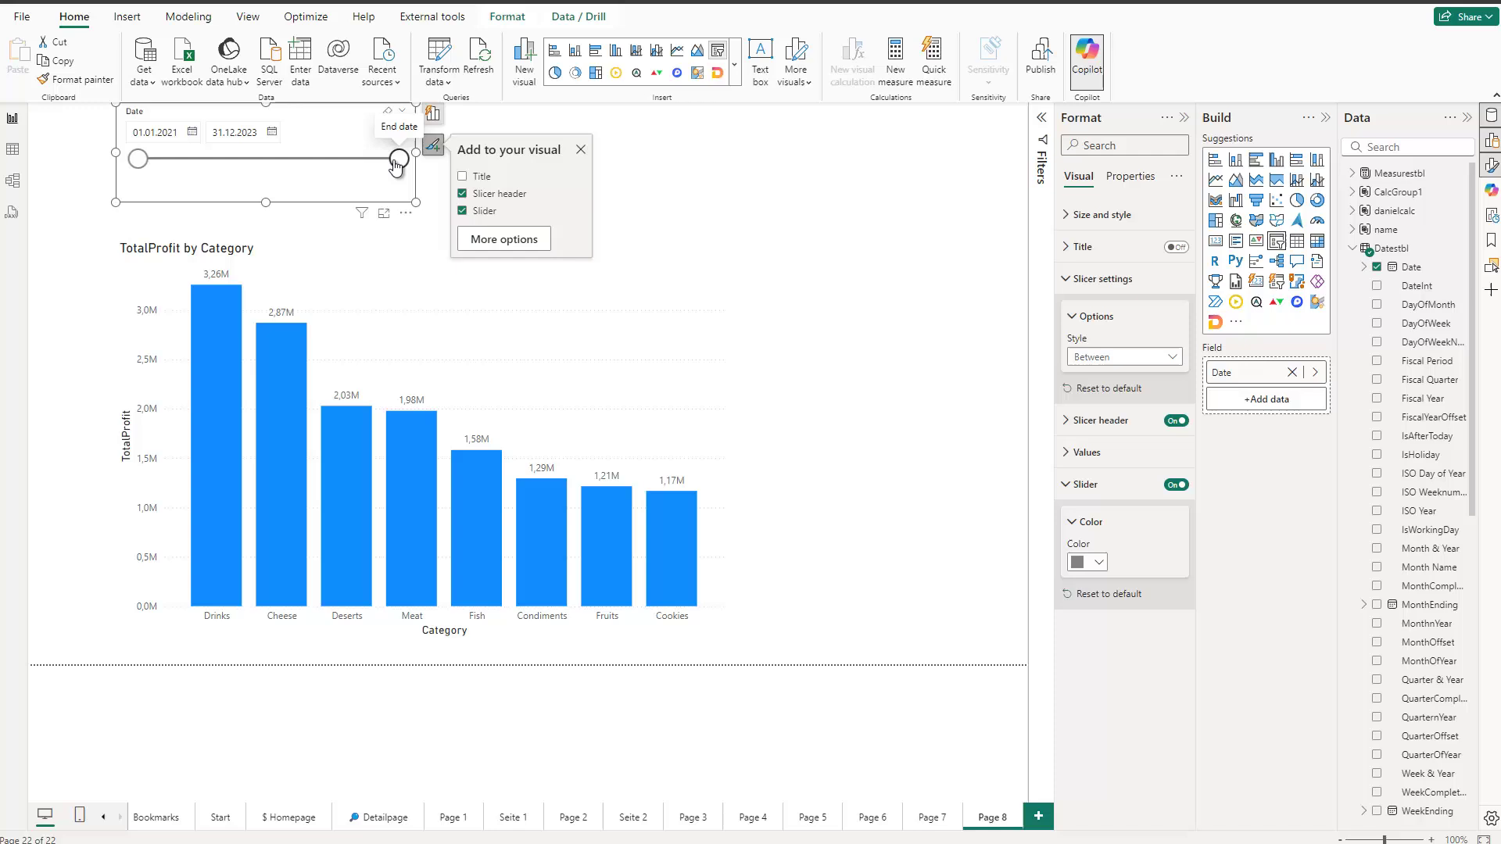
- Narrow the Date slicer and expand Advanced options in its Properties
drag(416, 153, 327, 160)
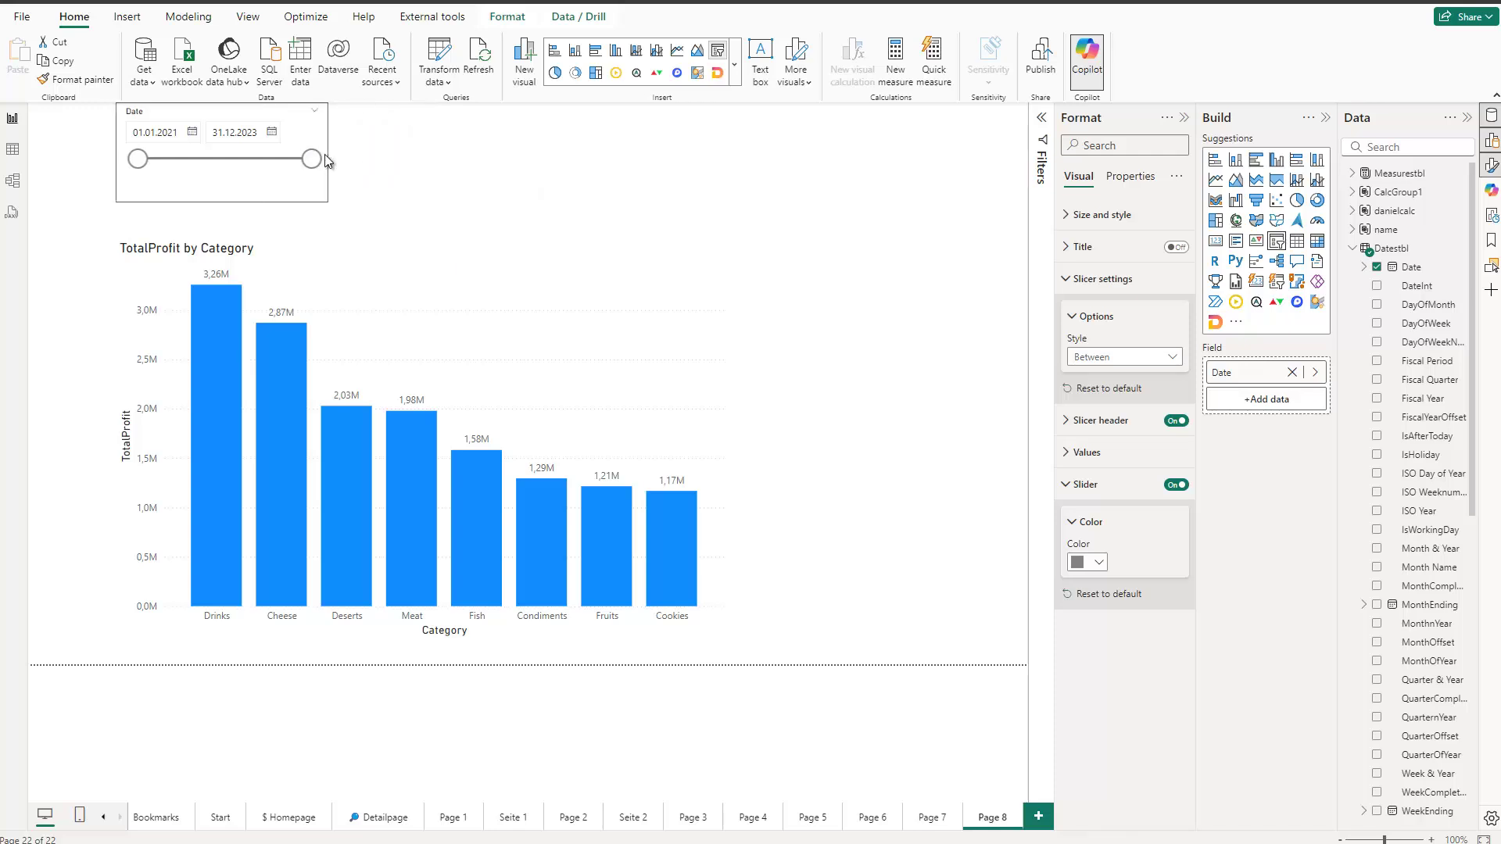
click(1118, 184)
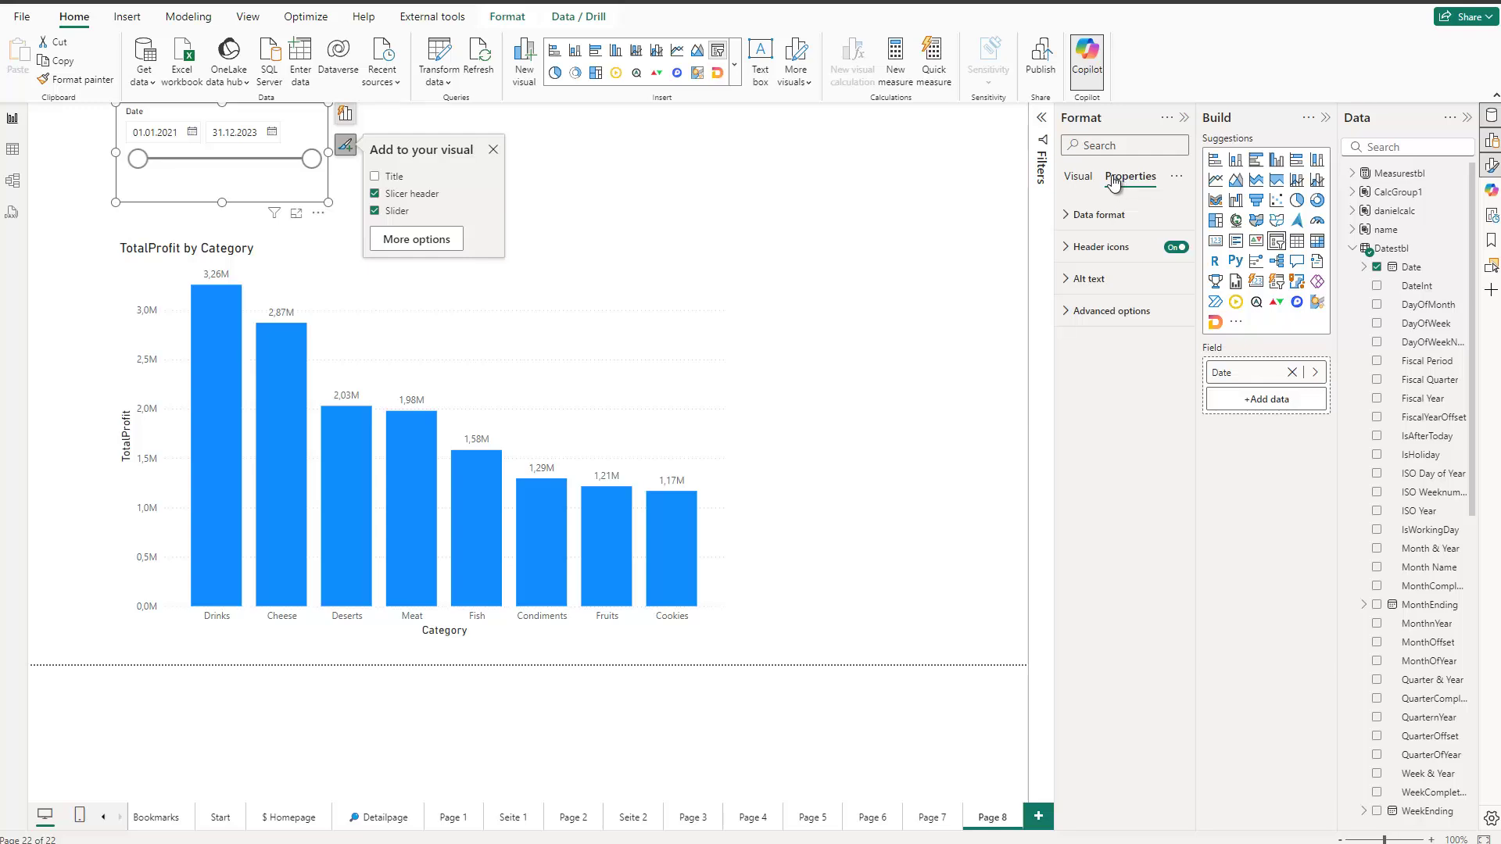
click(1068, 317)
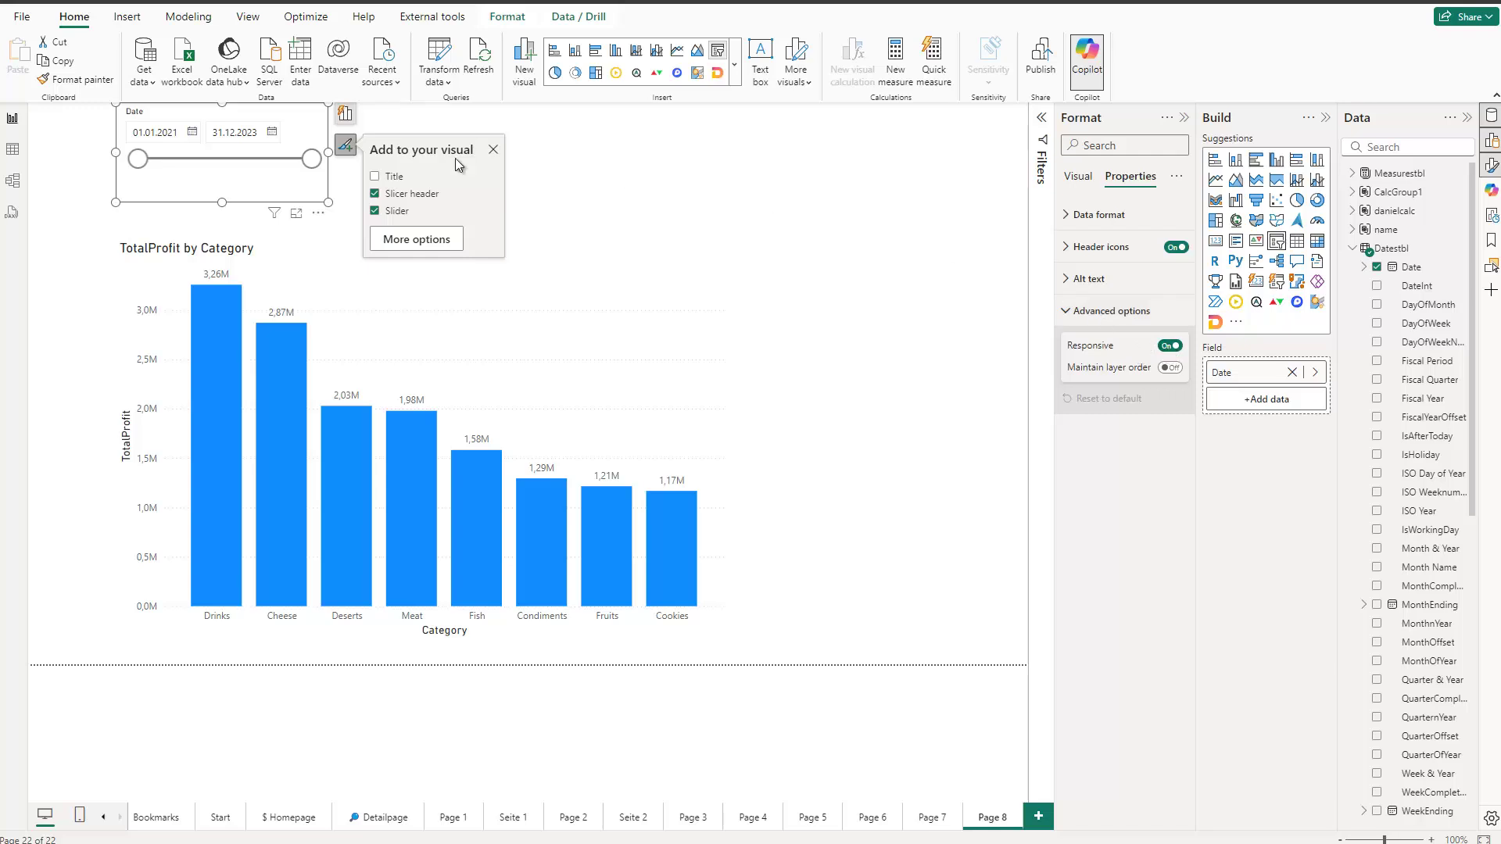
- Switch the Date slicer's Responsive option Off
click(1170, 347)
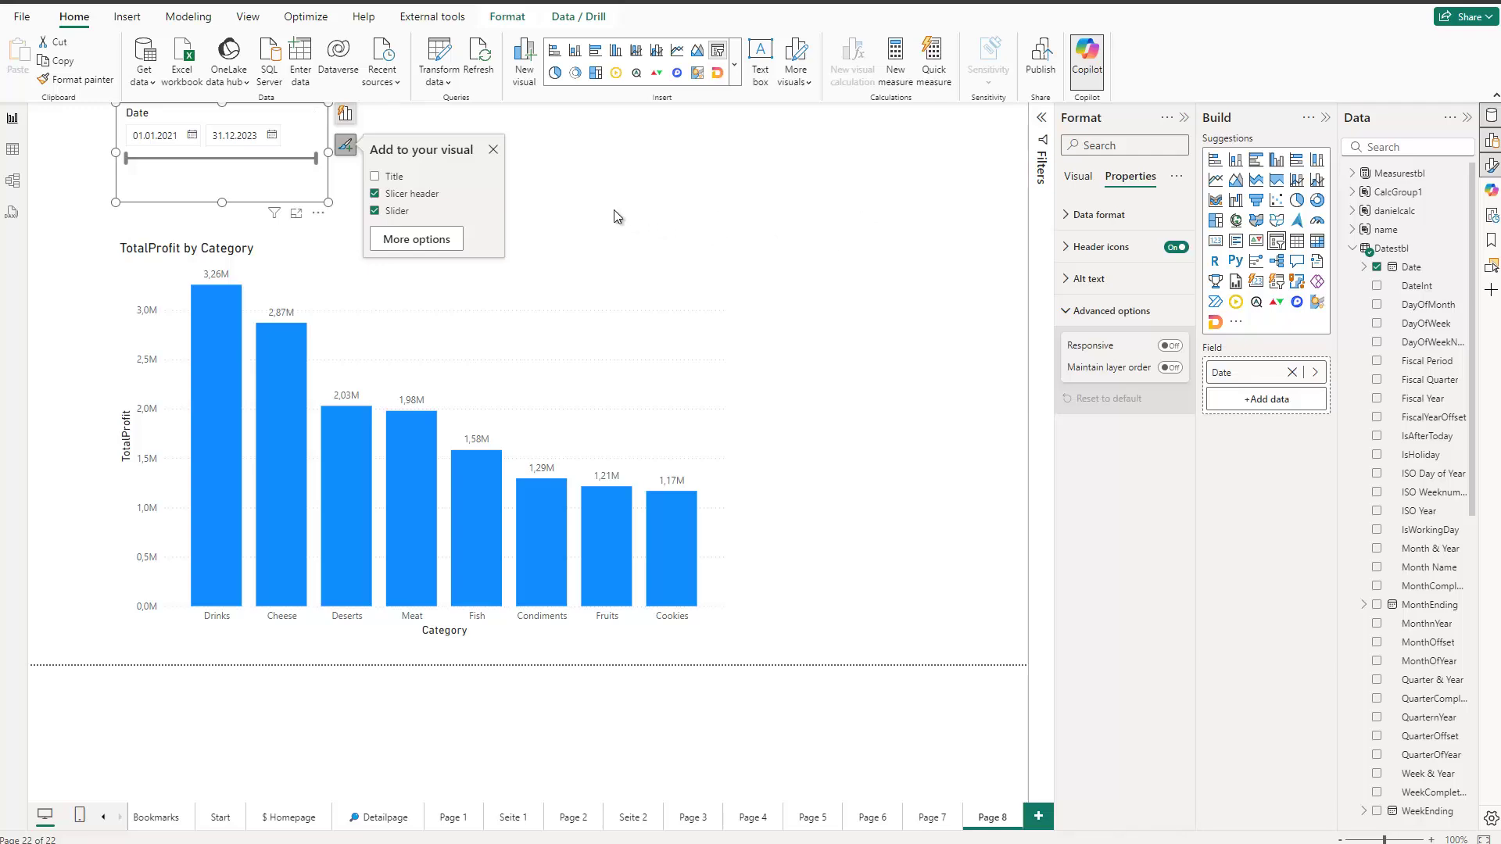
- Reselect the Date slicer and show its Properties to confirm Responsive is still Off
click(582, 207)
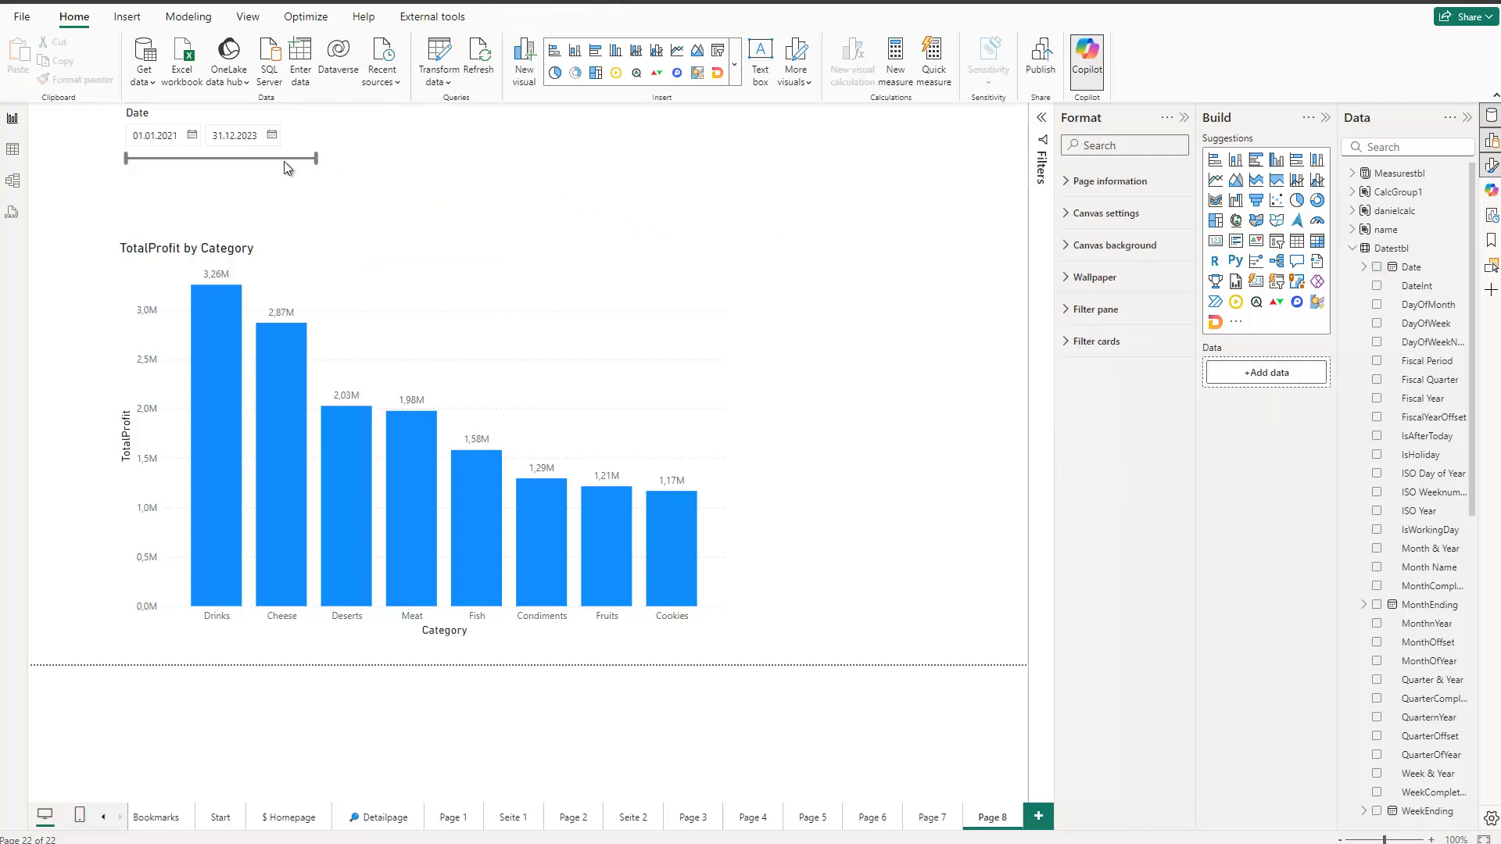
click(252, 167)
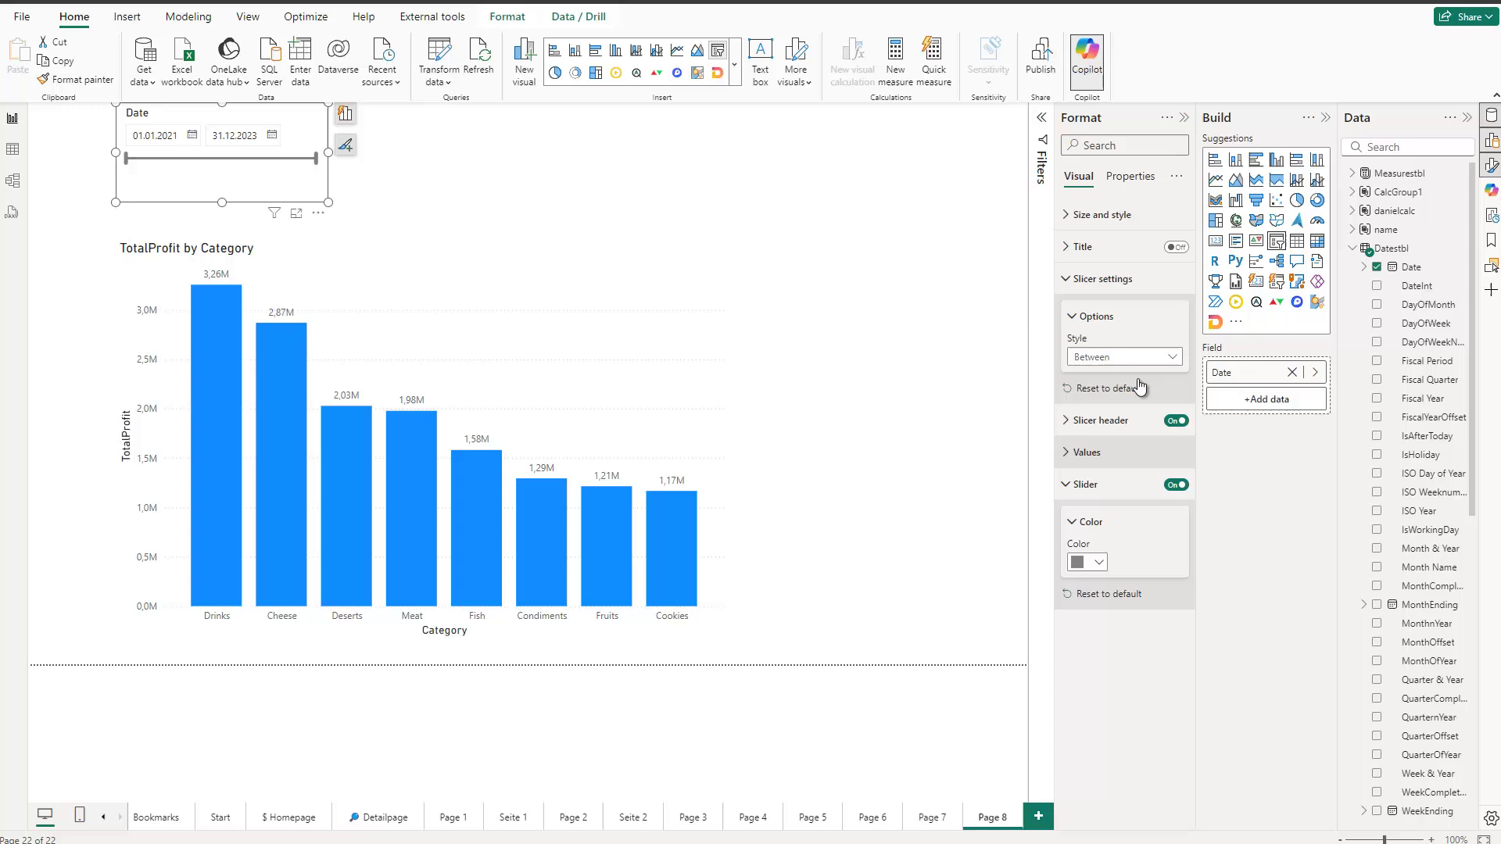
click(1132, 178)
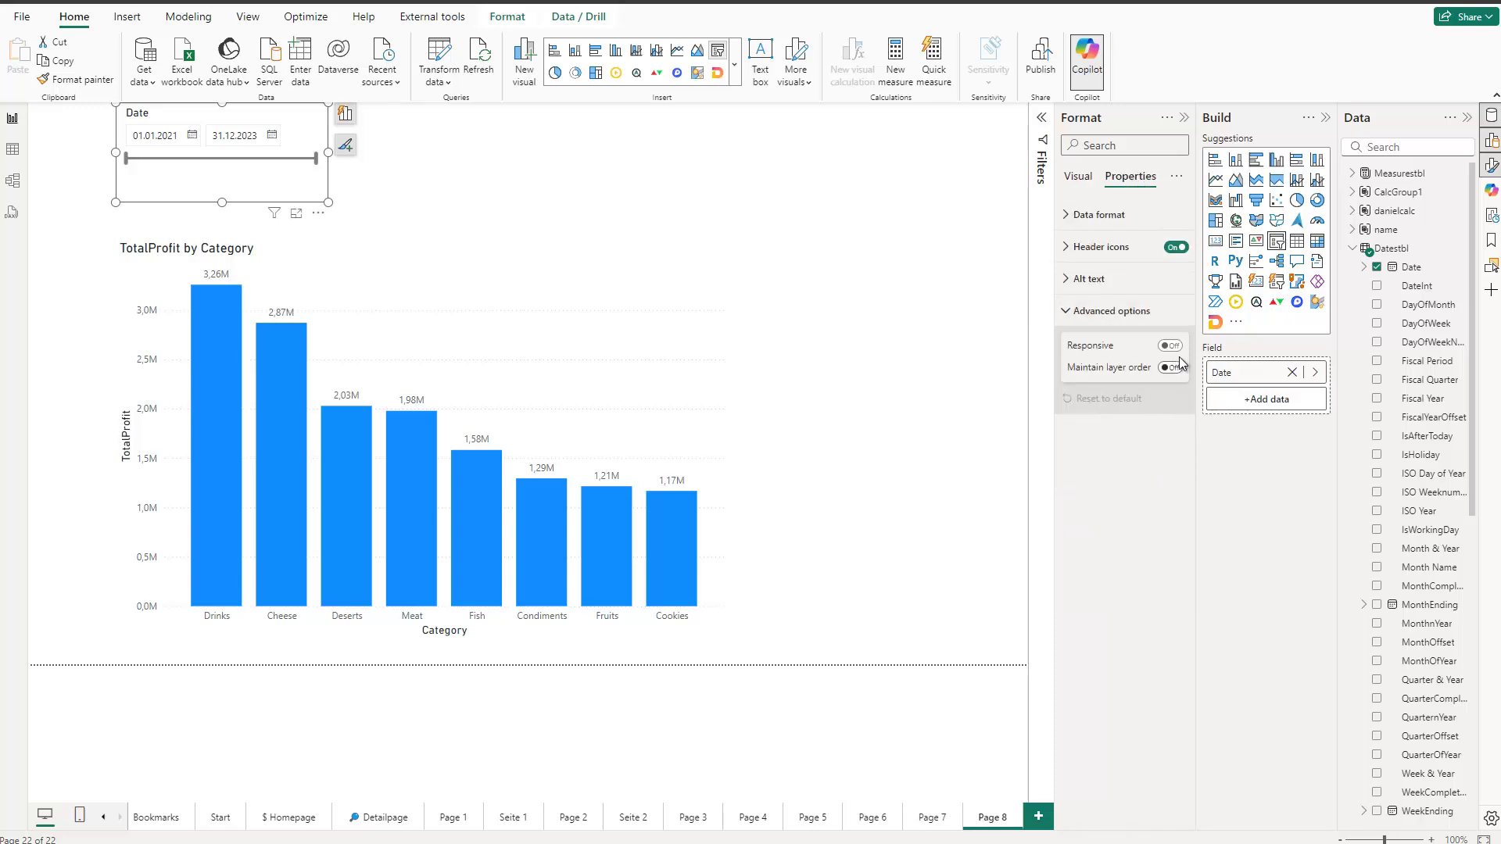